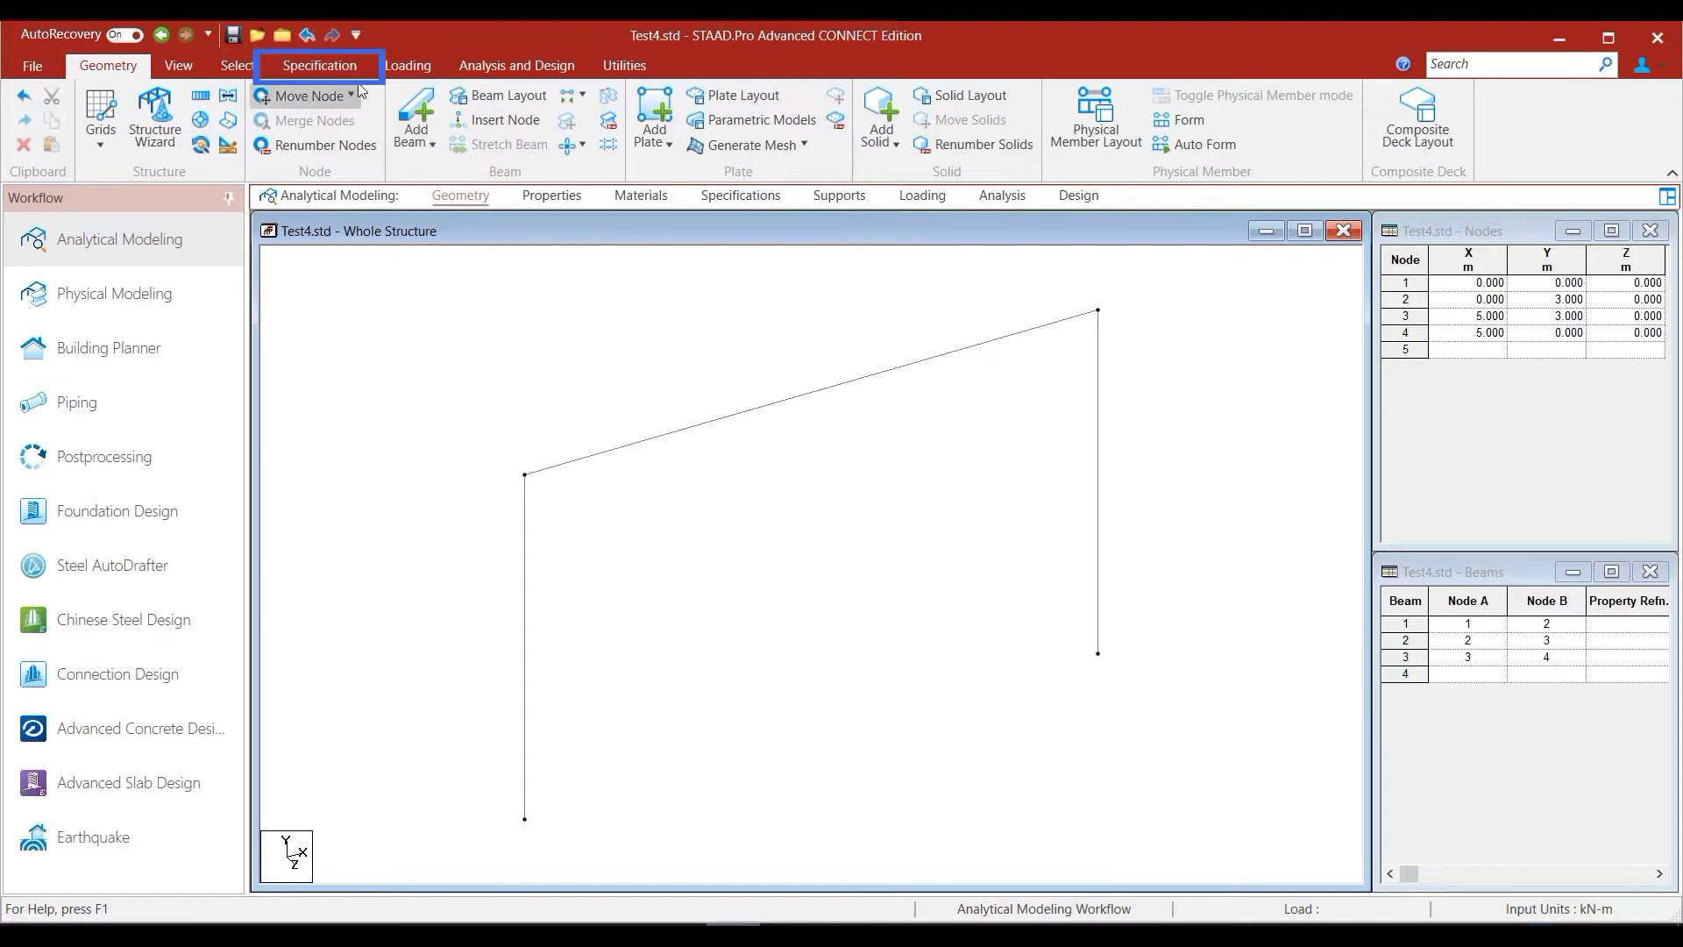
Step: Create a new user table of section type WIDE FLANGE for beam profiles
left_click(308, 63)
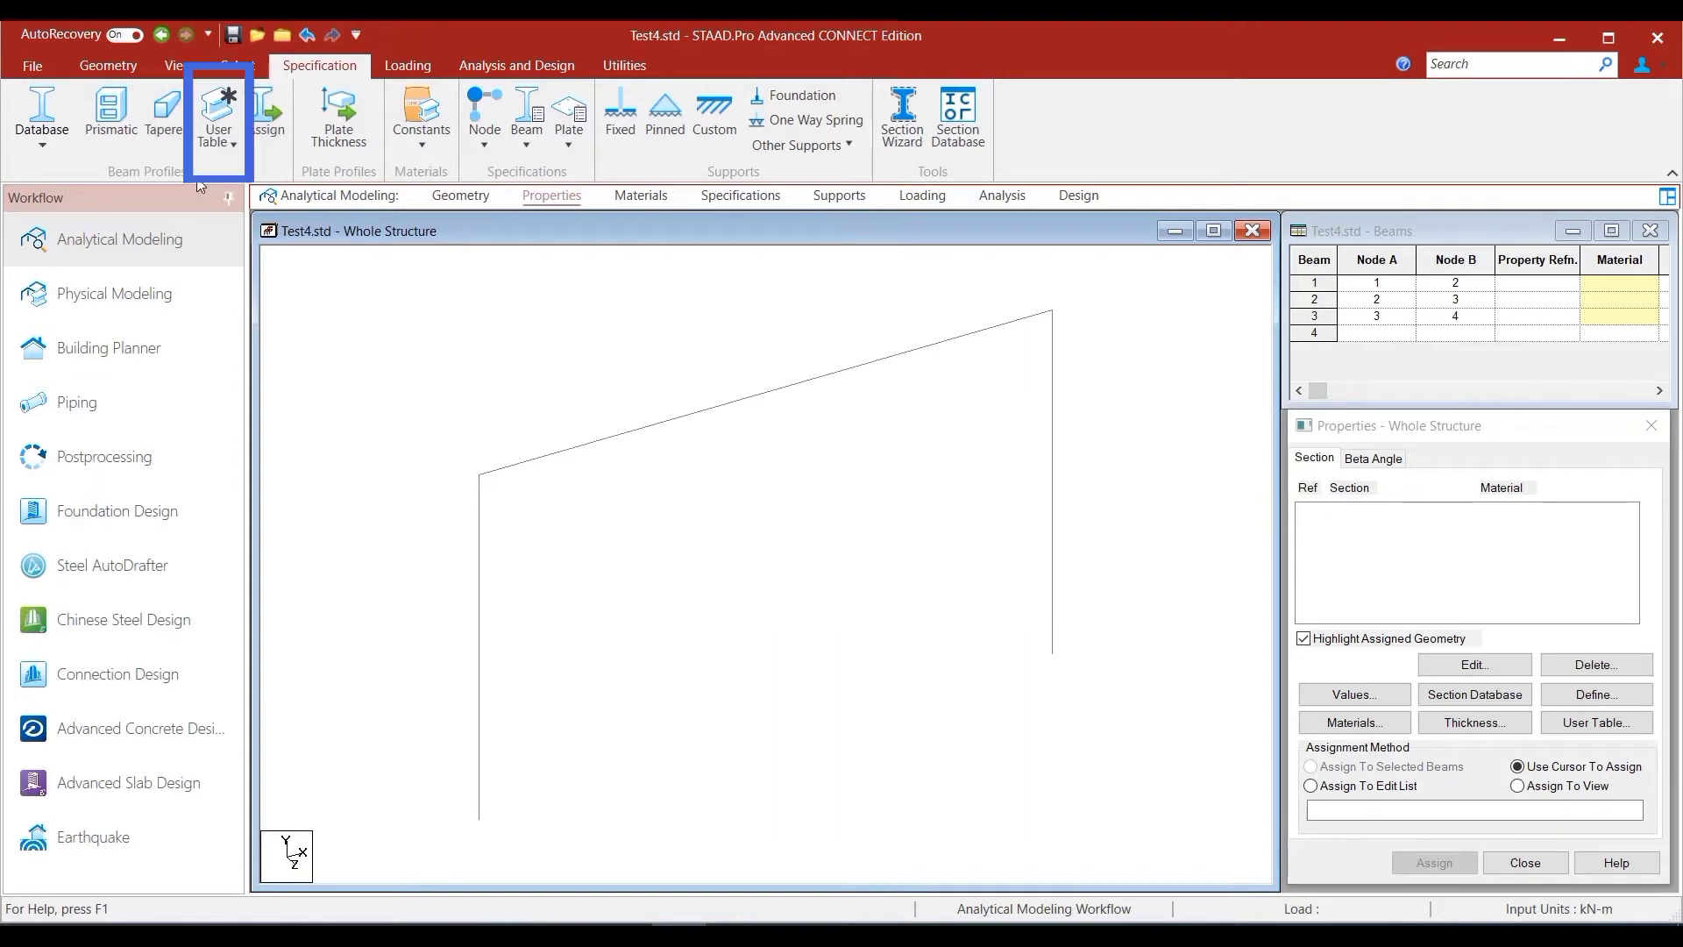
left_click(234, 147)
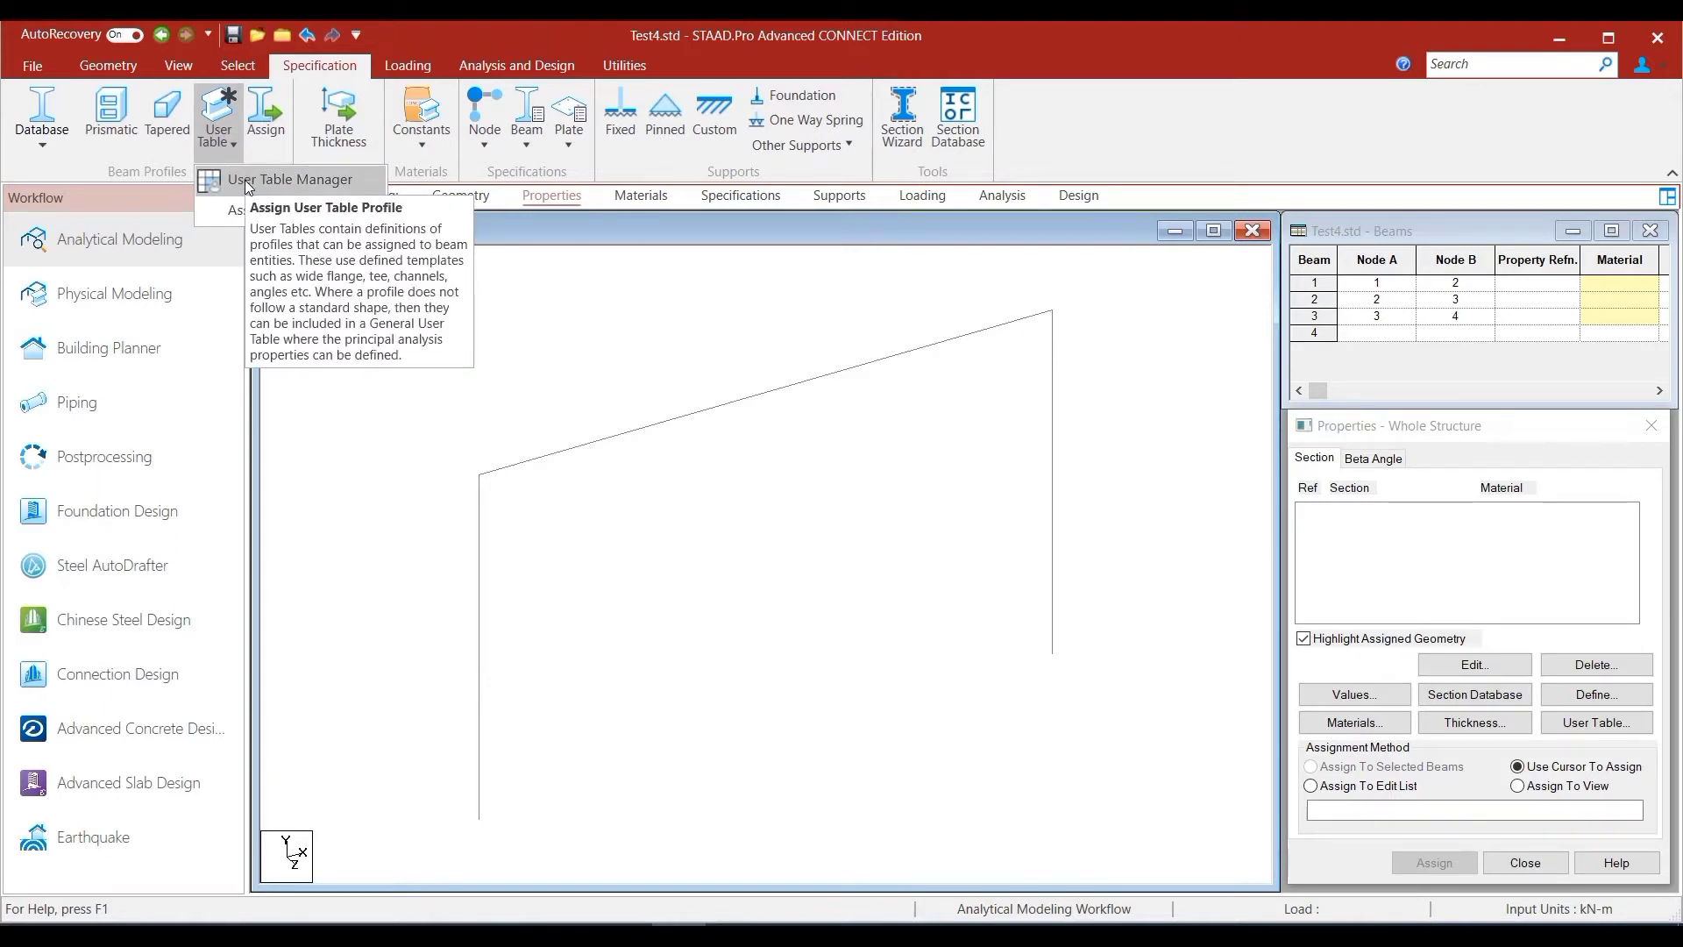
left_click(248, 181)
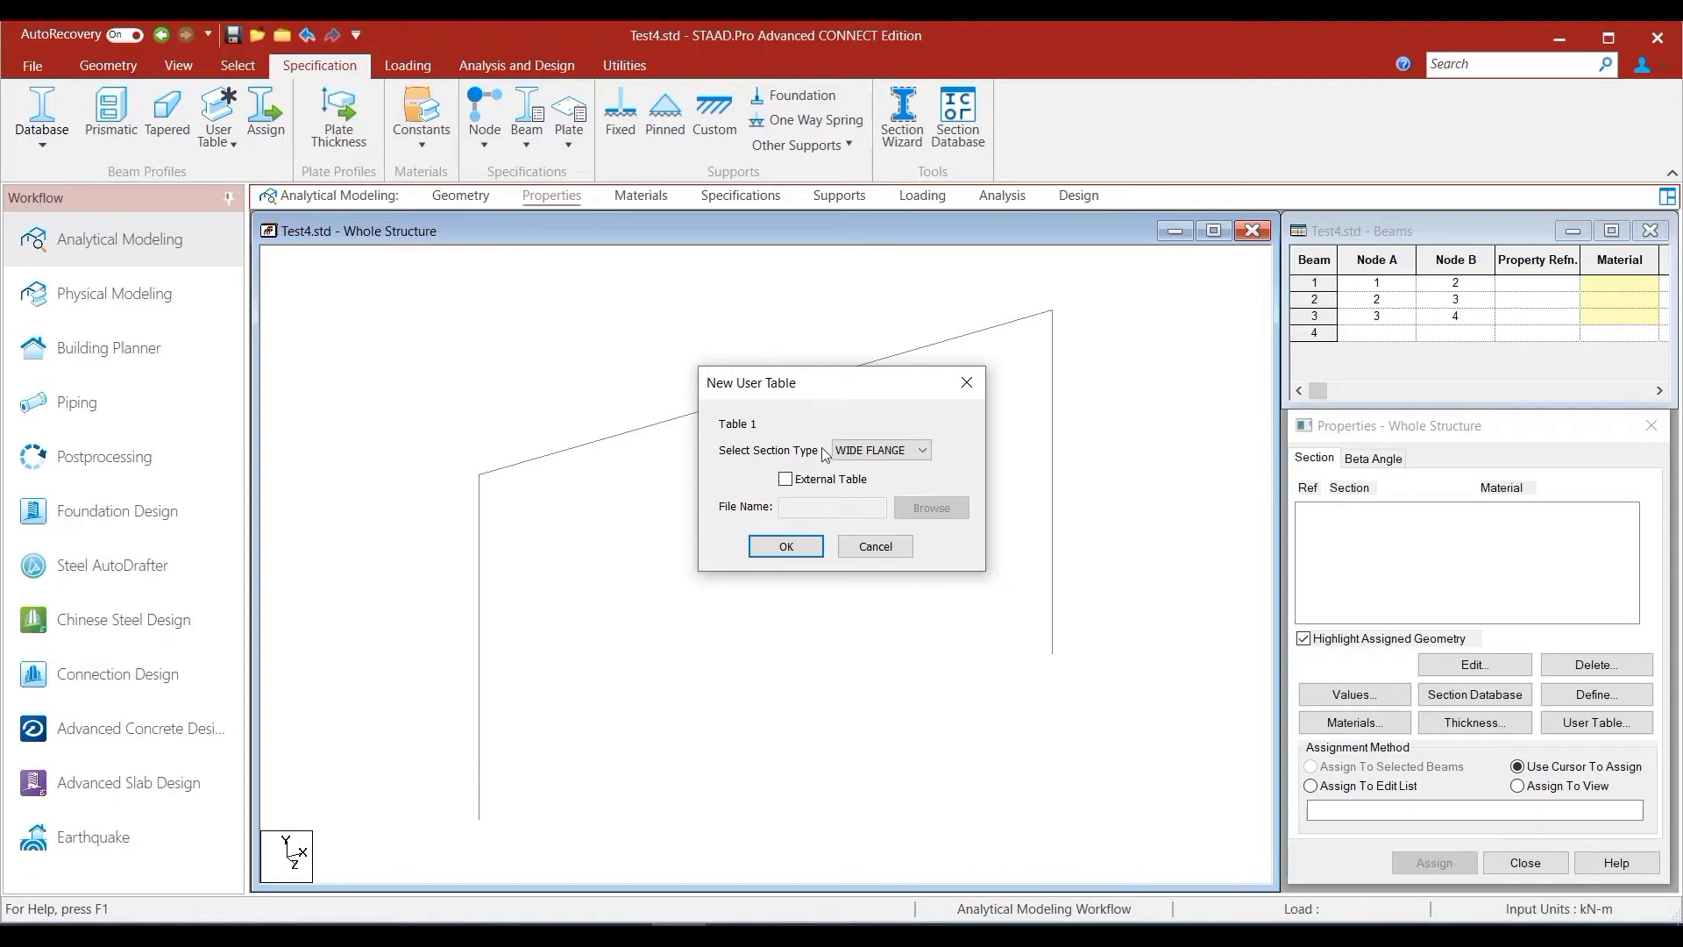
left_click(924, 452)
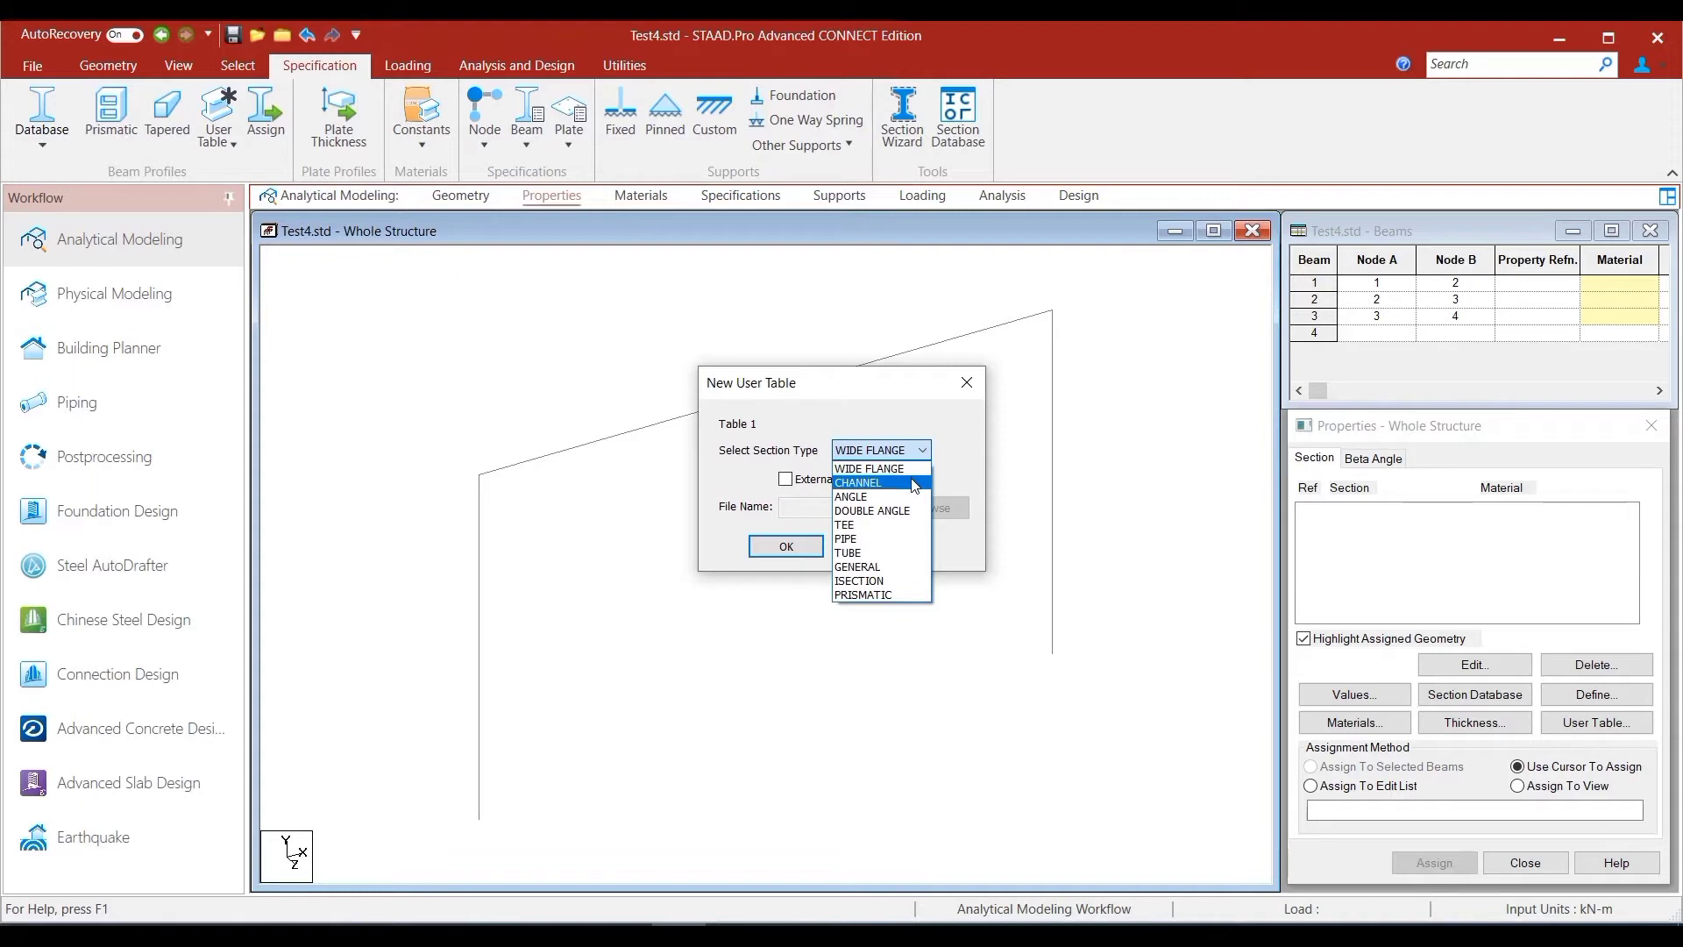
left_click(964, 554)
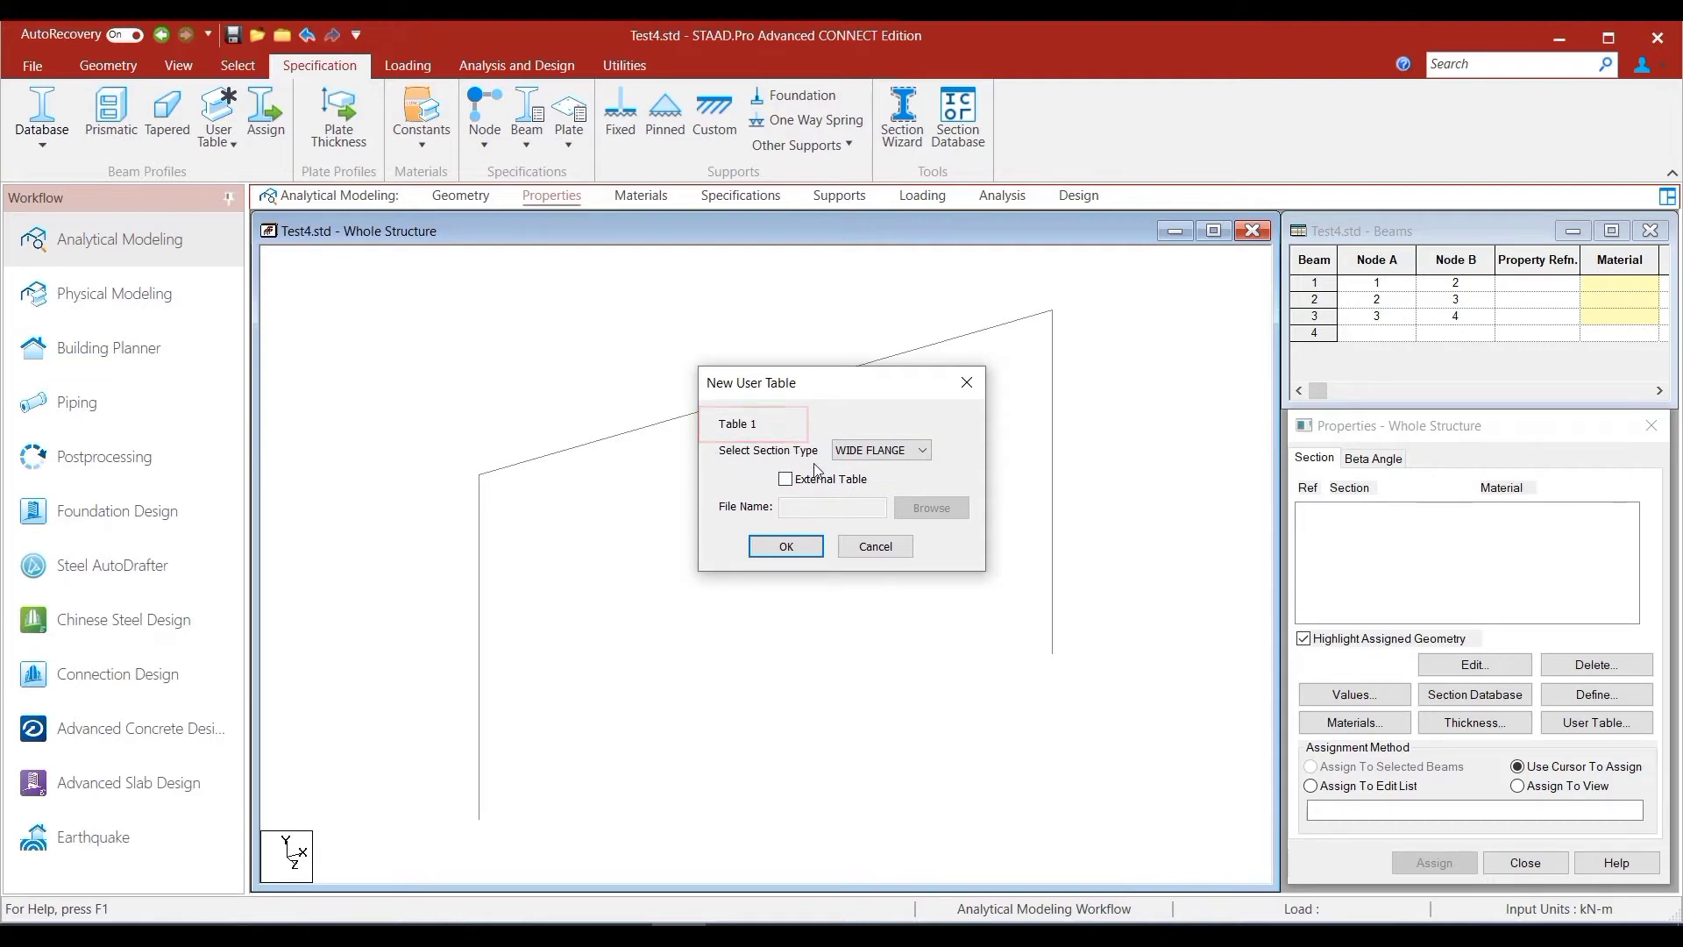
left_click(797, 547)
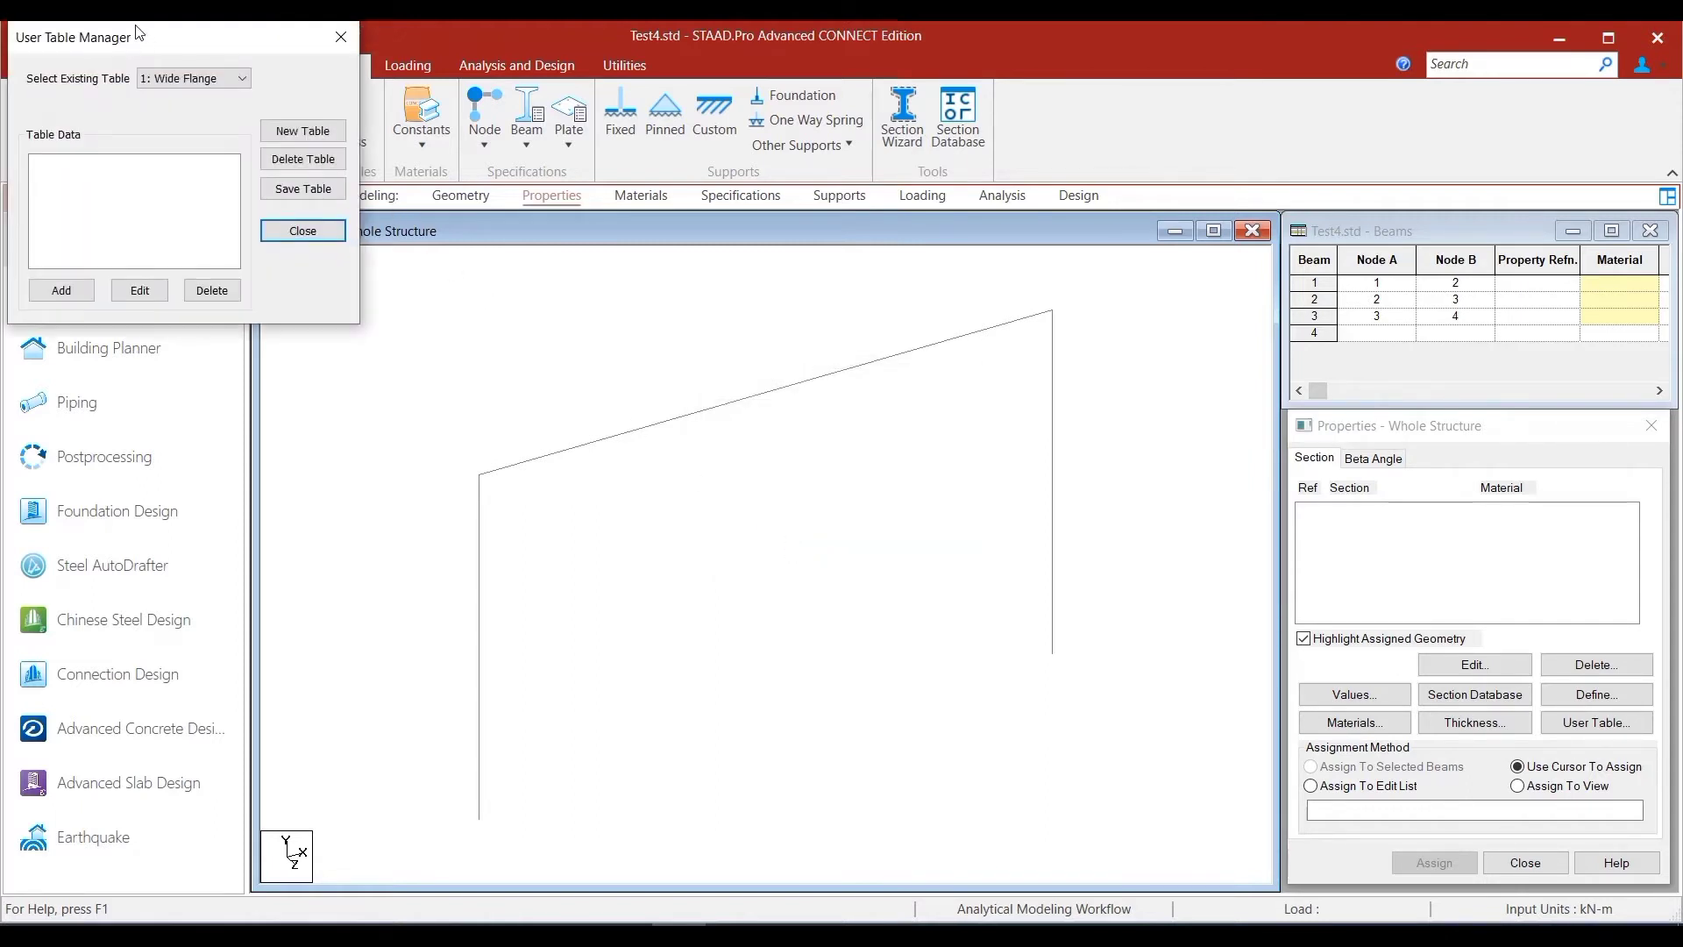
Step: Delete the wide flange user table and create a new one with the WIDE FLANGE section type
left_click_drag(139, 35, 501, 332)
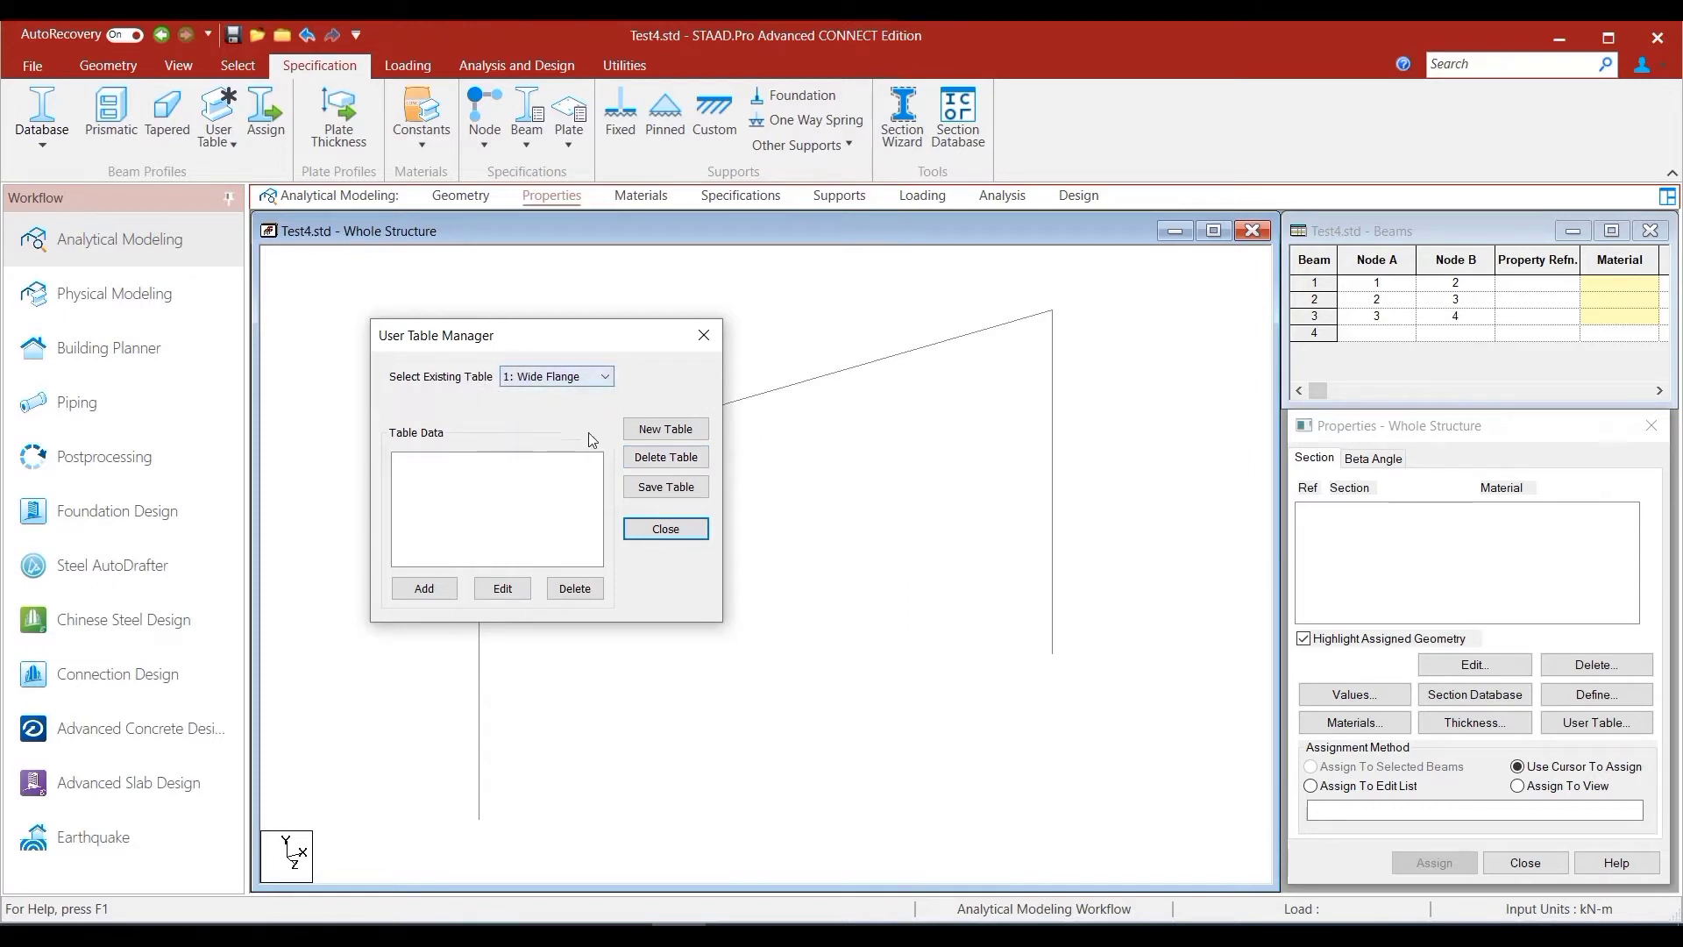
left_click(671, 462)
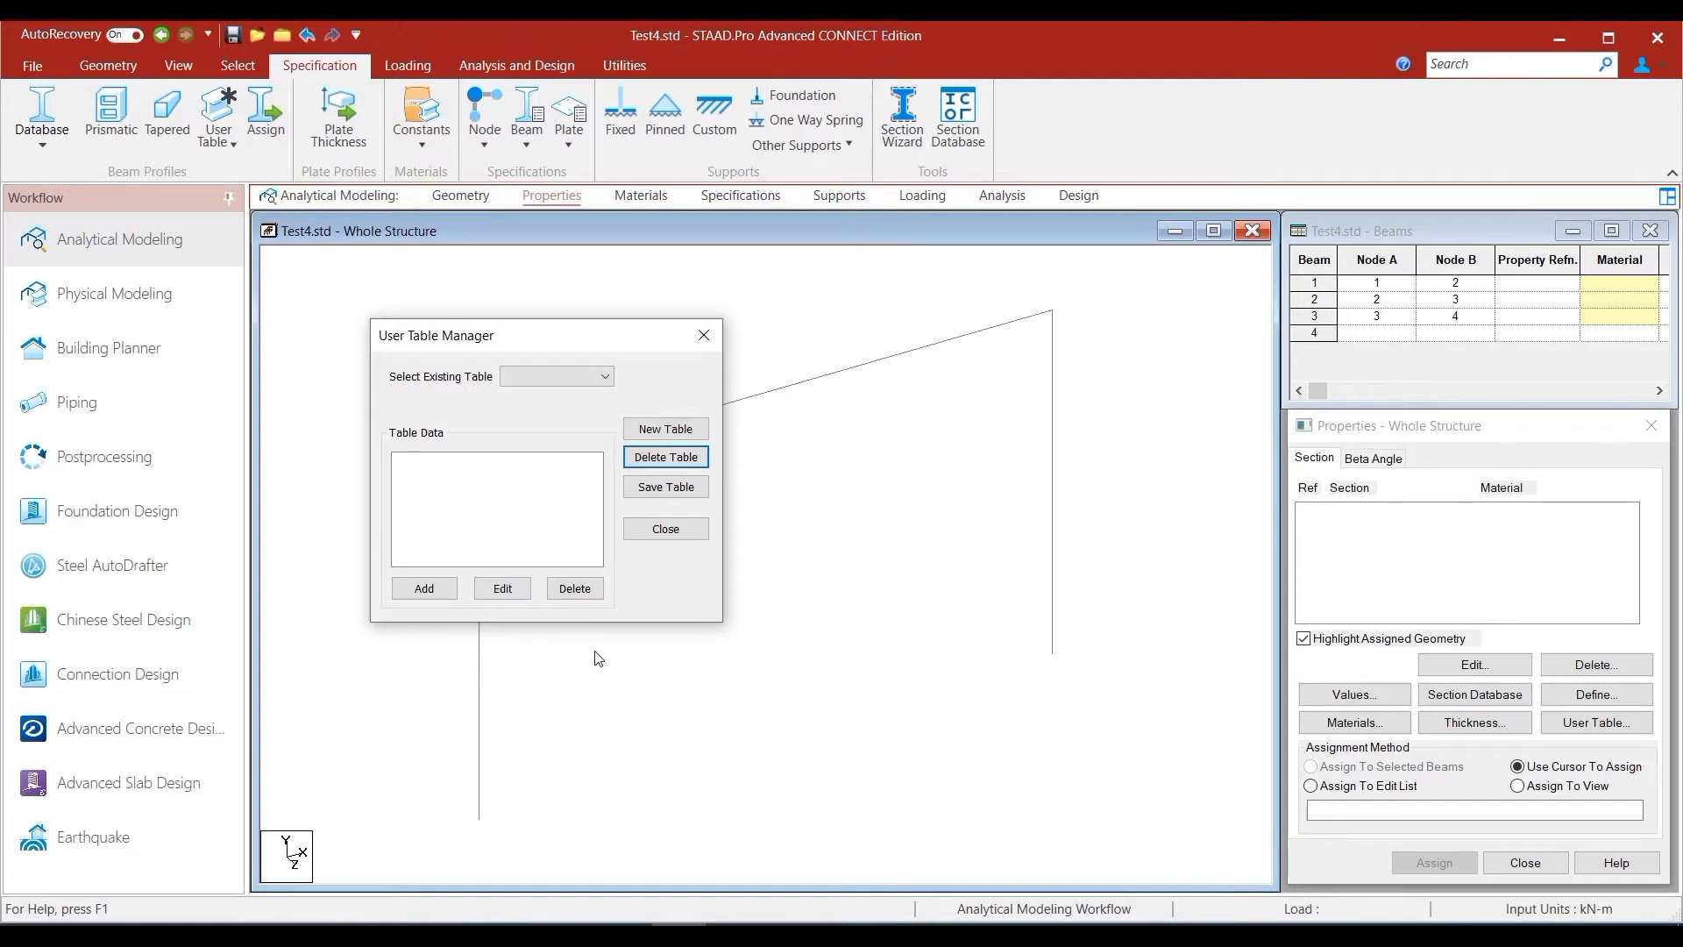
left_click(663, 436)
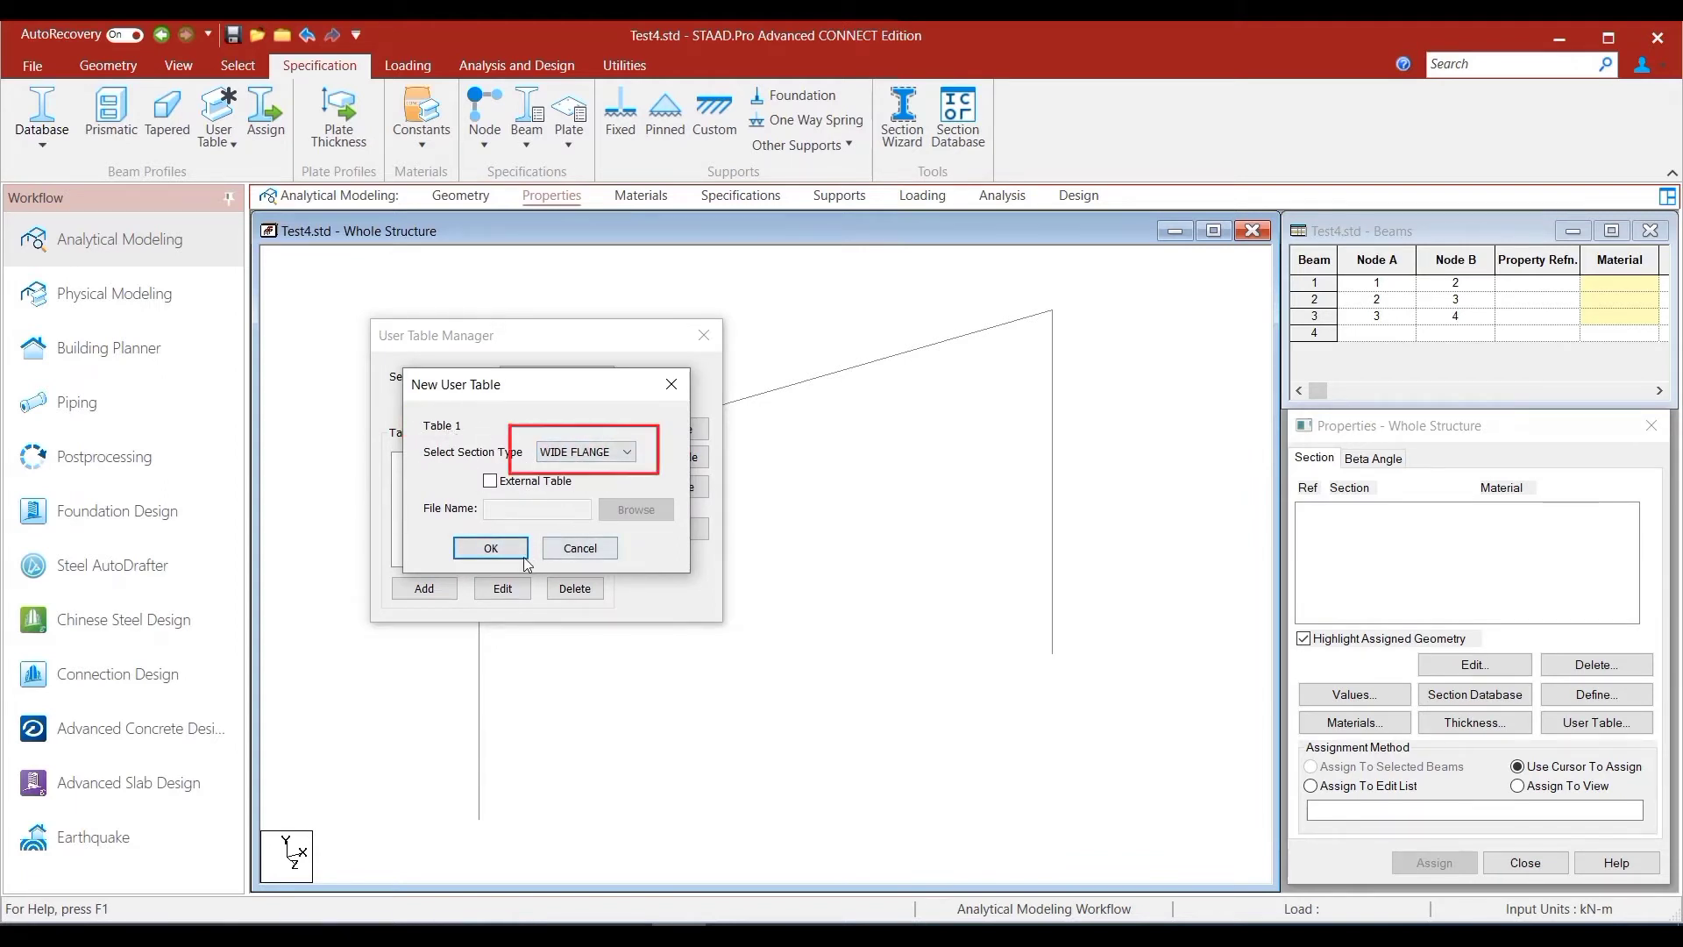
left_click(492, 550)
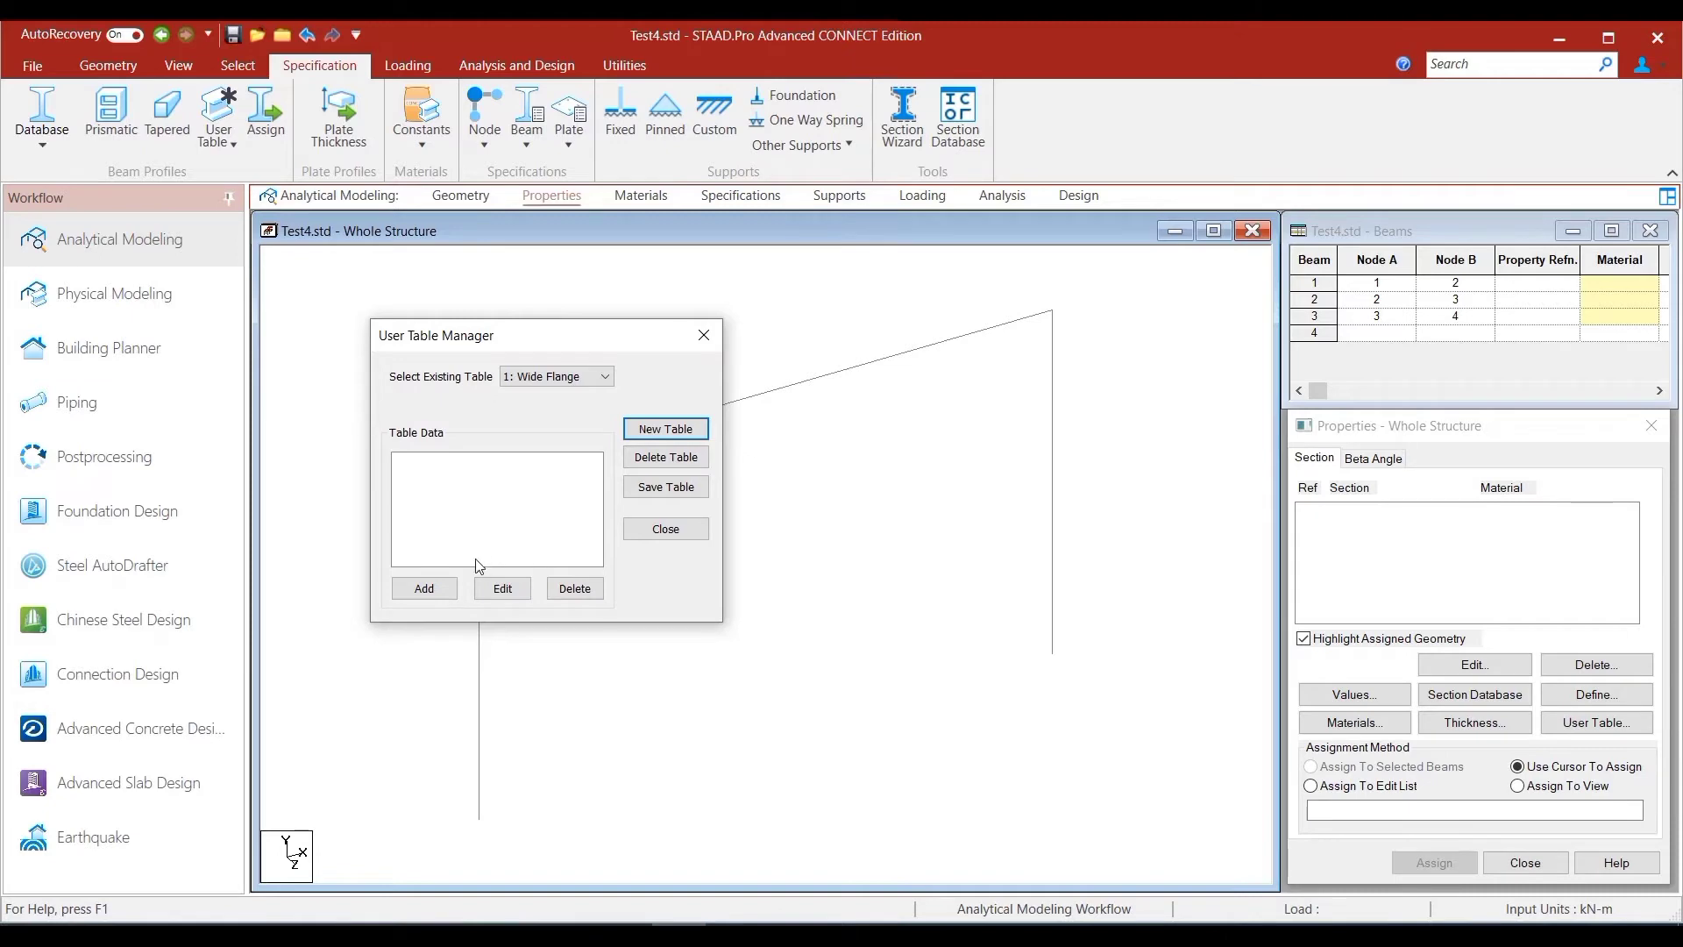
Step: Start a new wide flange section in the user table, named WF_300_500, with depth D of 0.5 m
left_click(425, 588)
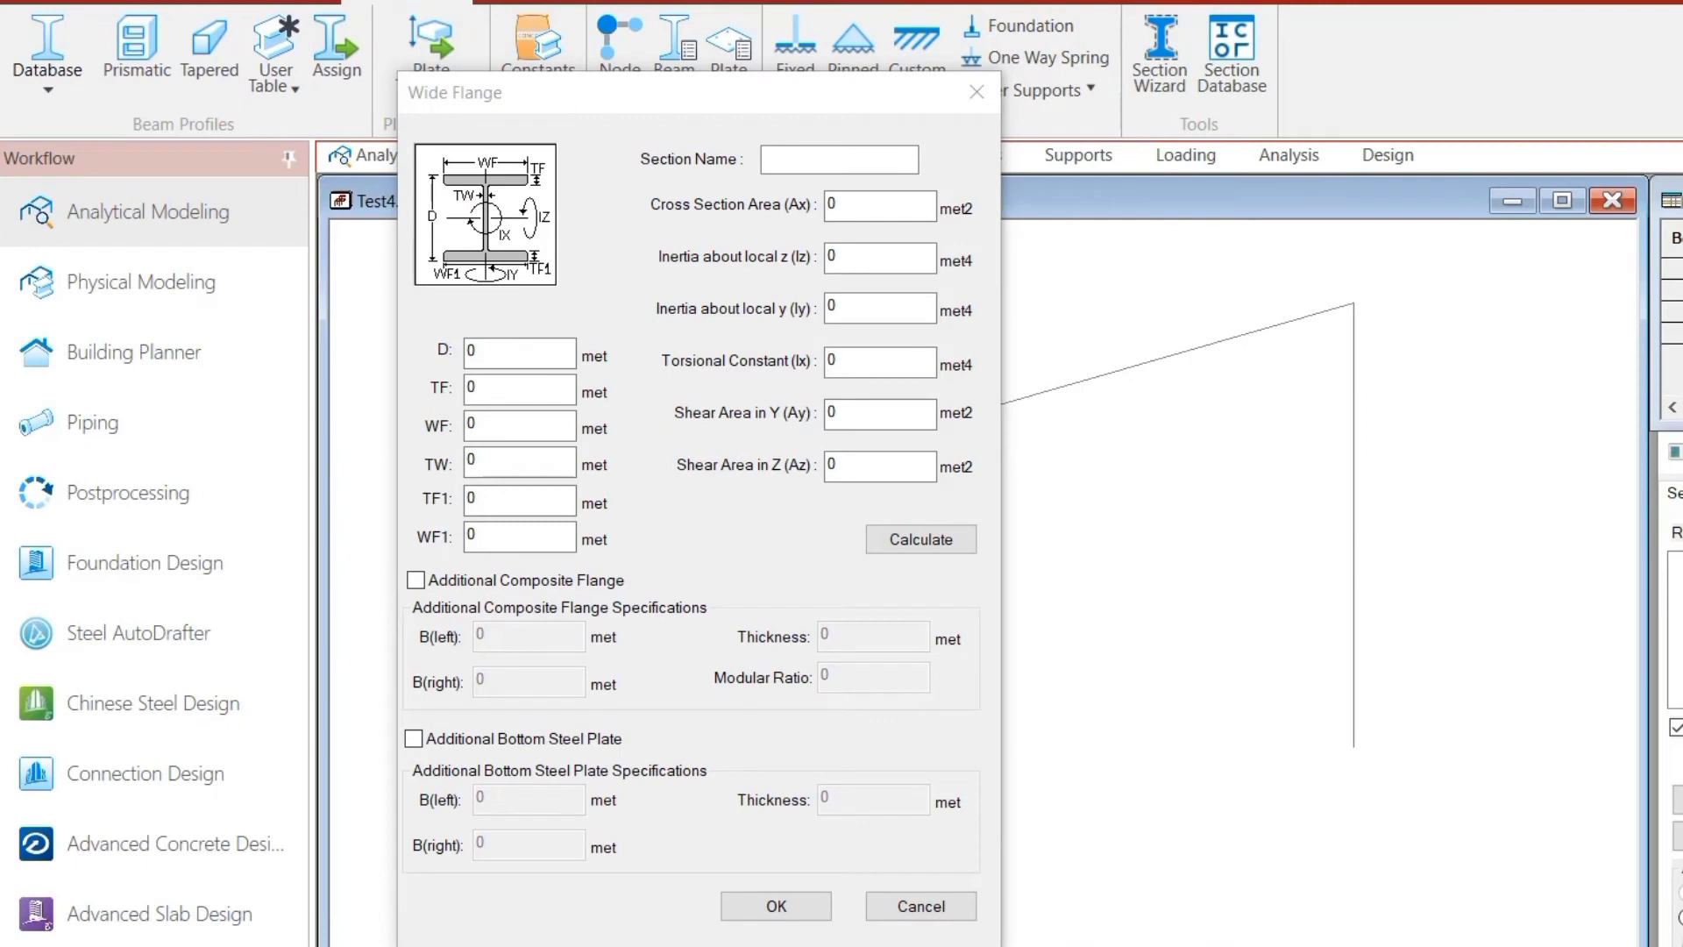
left_click(792, 159)
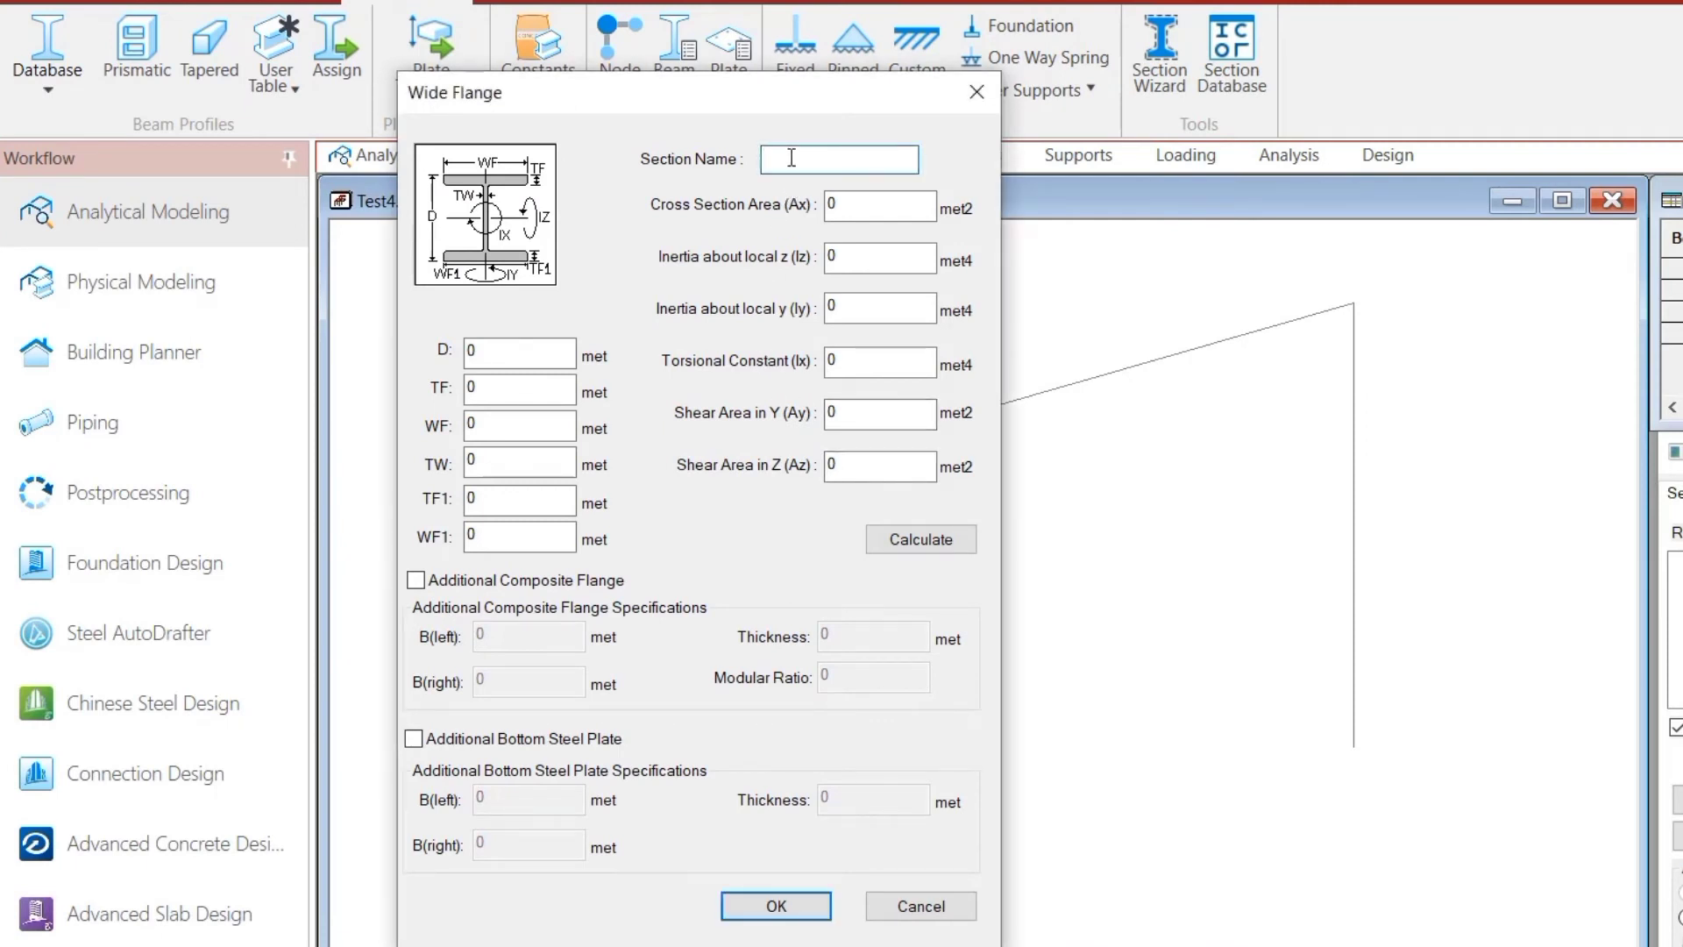
type("WF_ 300_500")
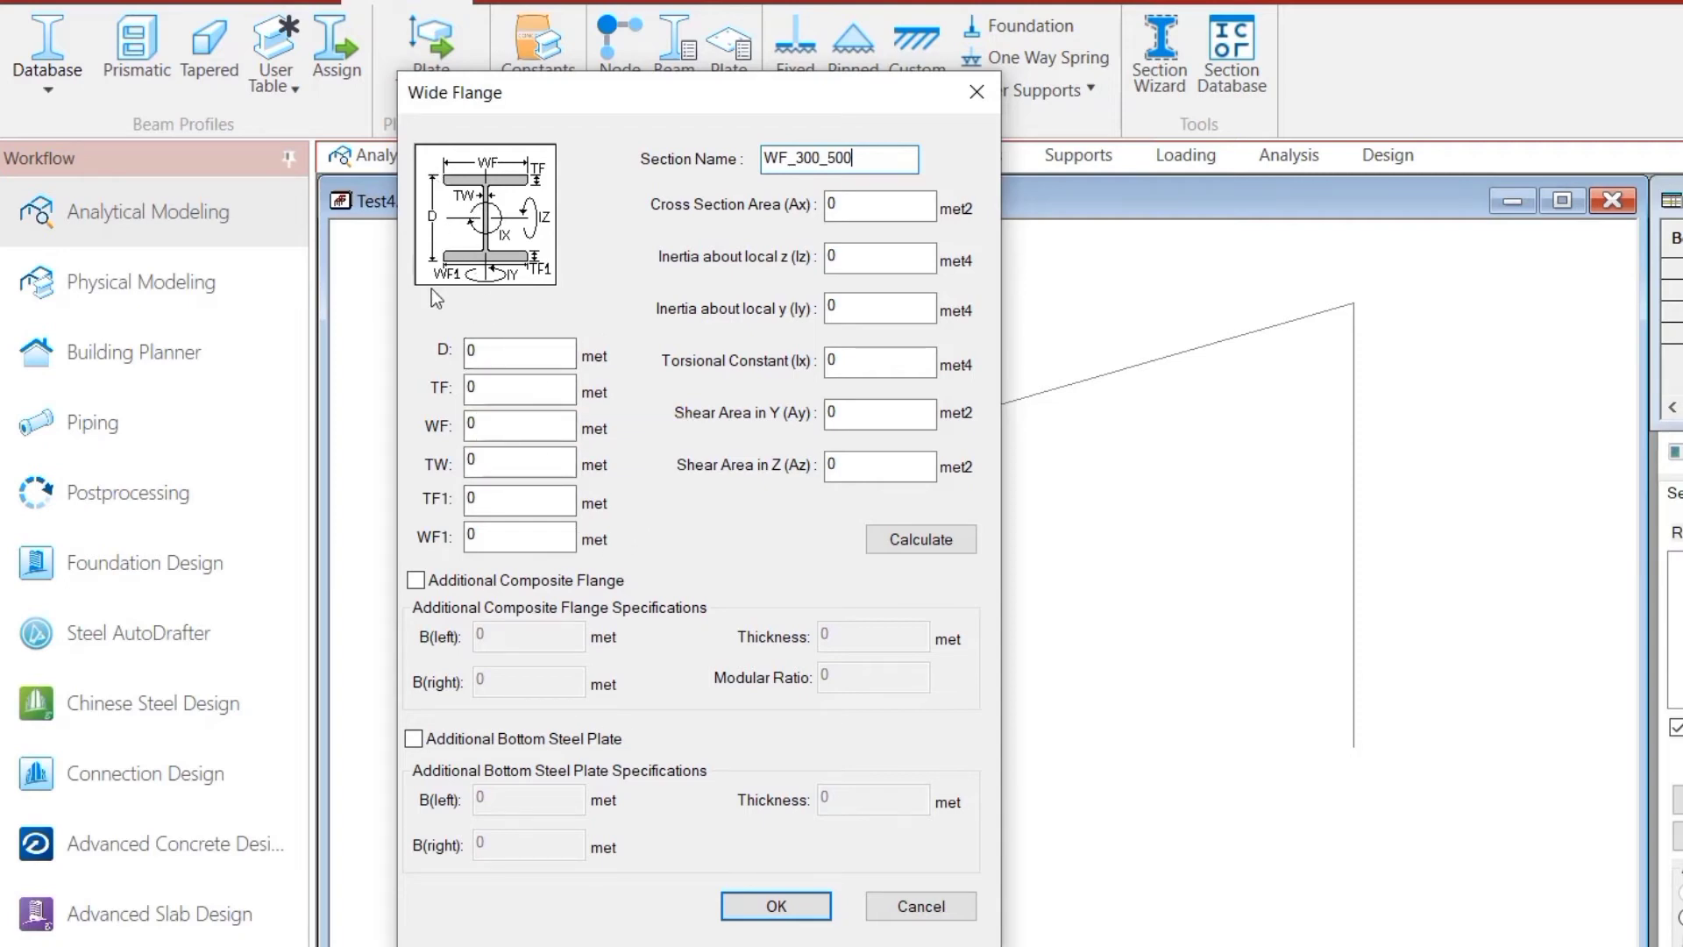
left_click(504, 352)
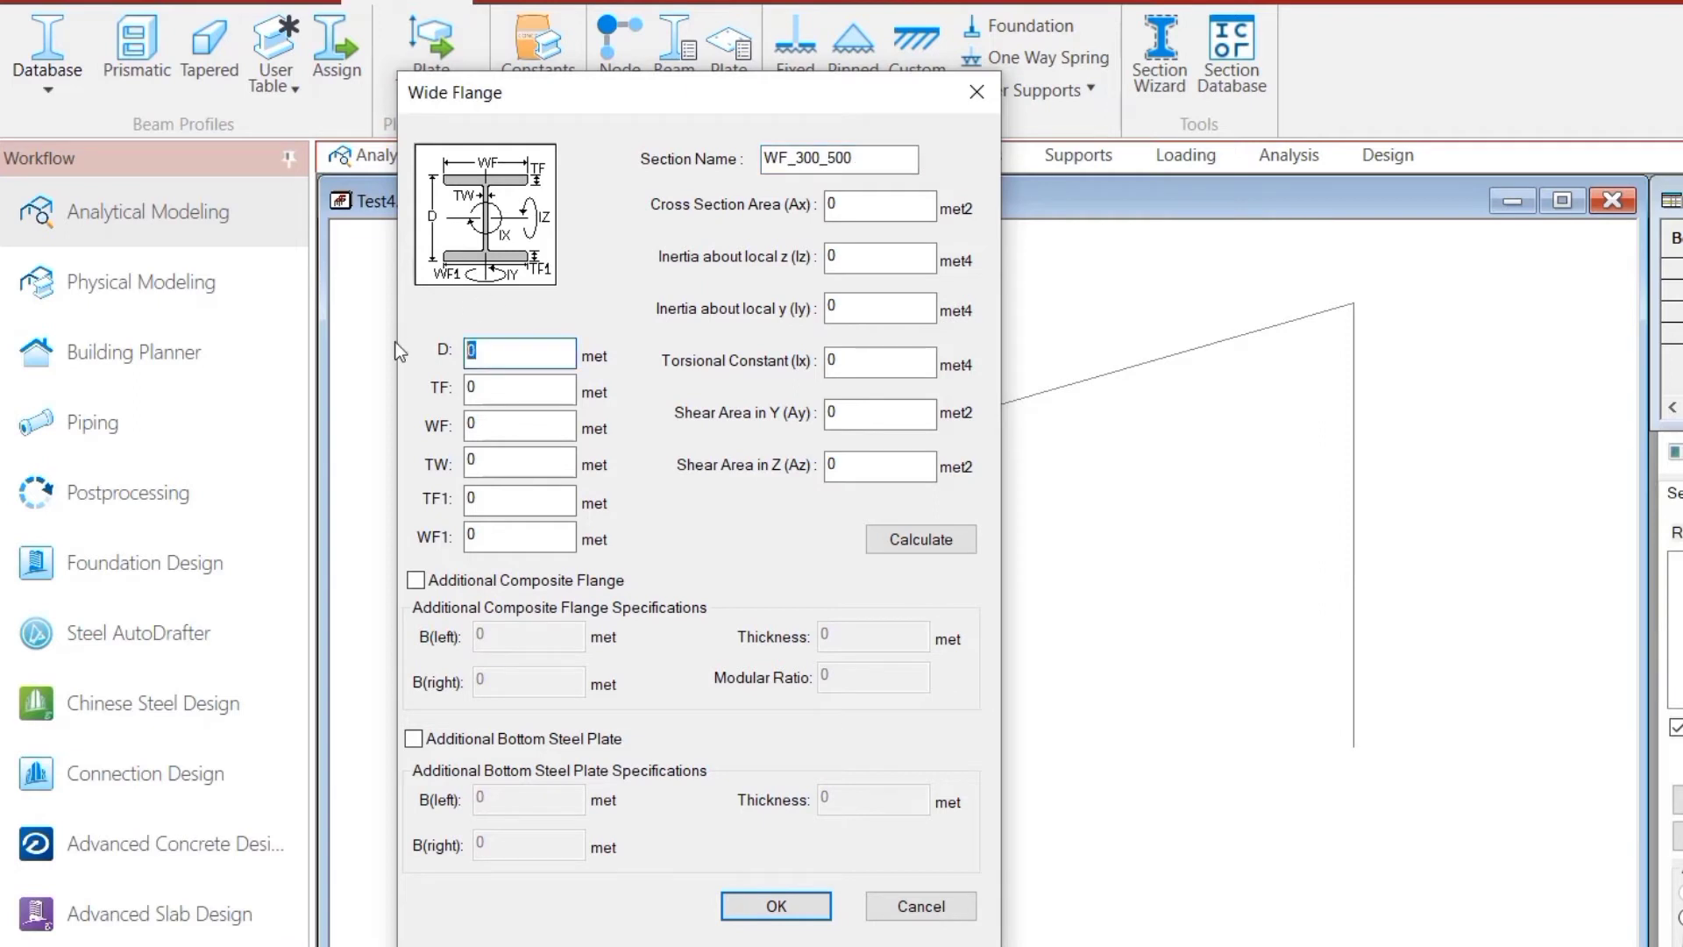
type("0.5")
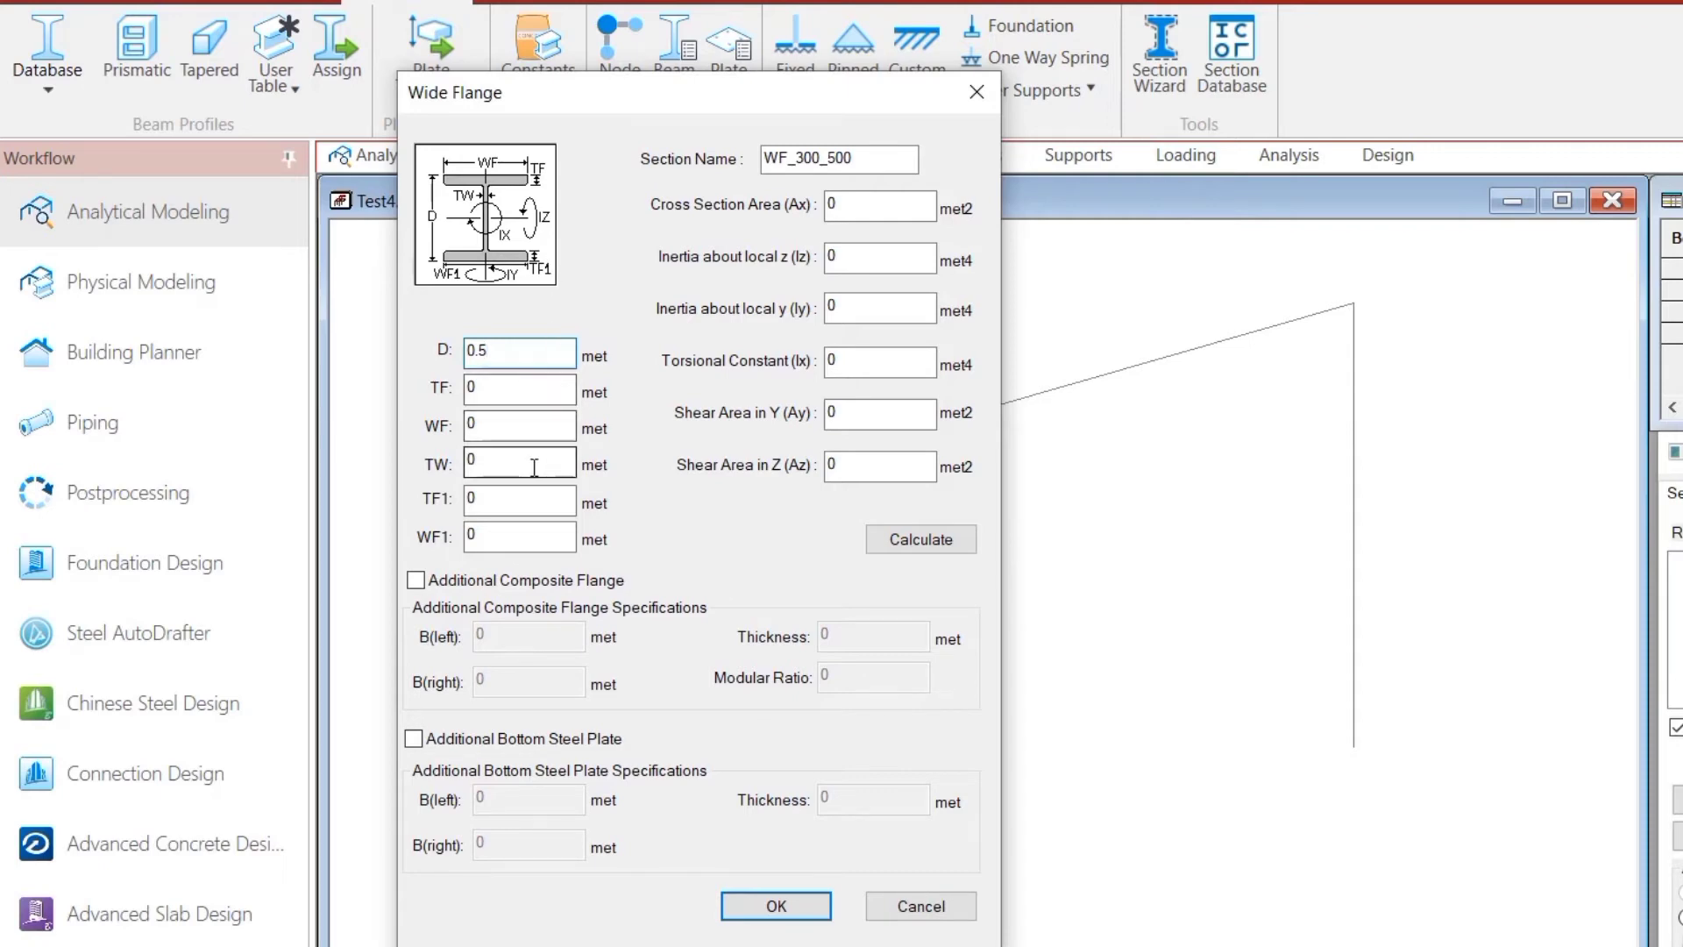
Step: Set both flange thicknesses TF and TF1 to 0.05 m and both flange widths WF and WF1 to 0.3 m
left_click(484, 396)
left_click_drag(484, 396, 445, 402)
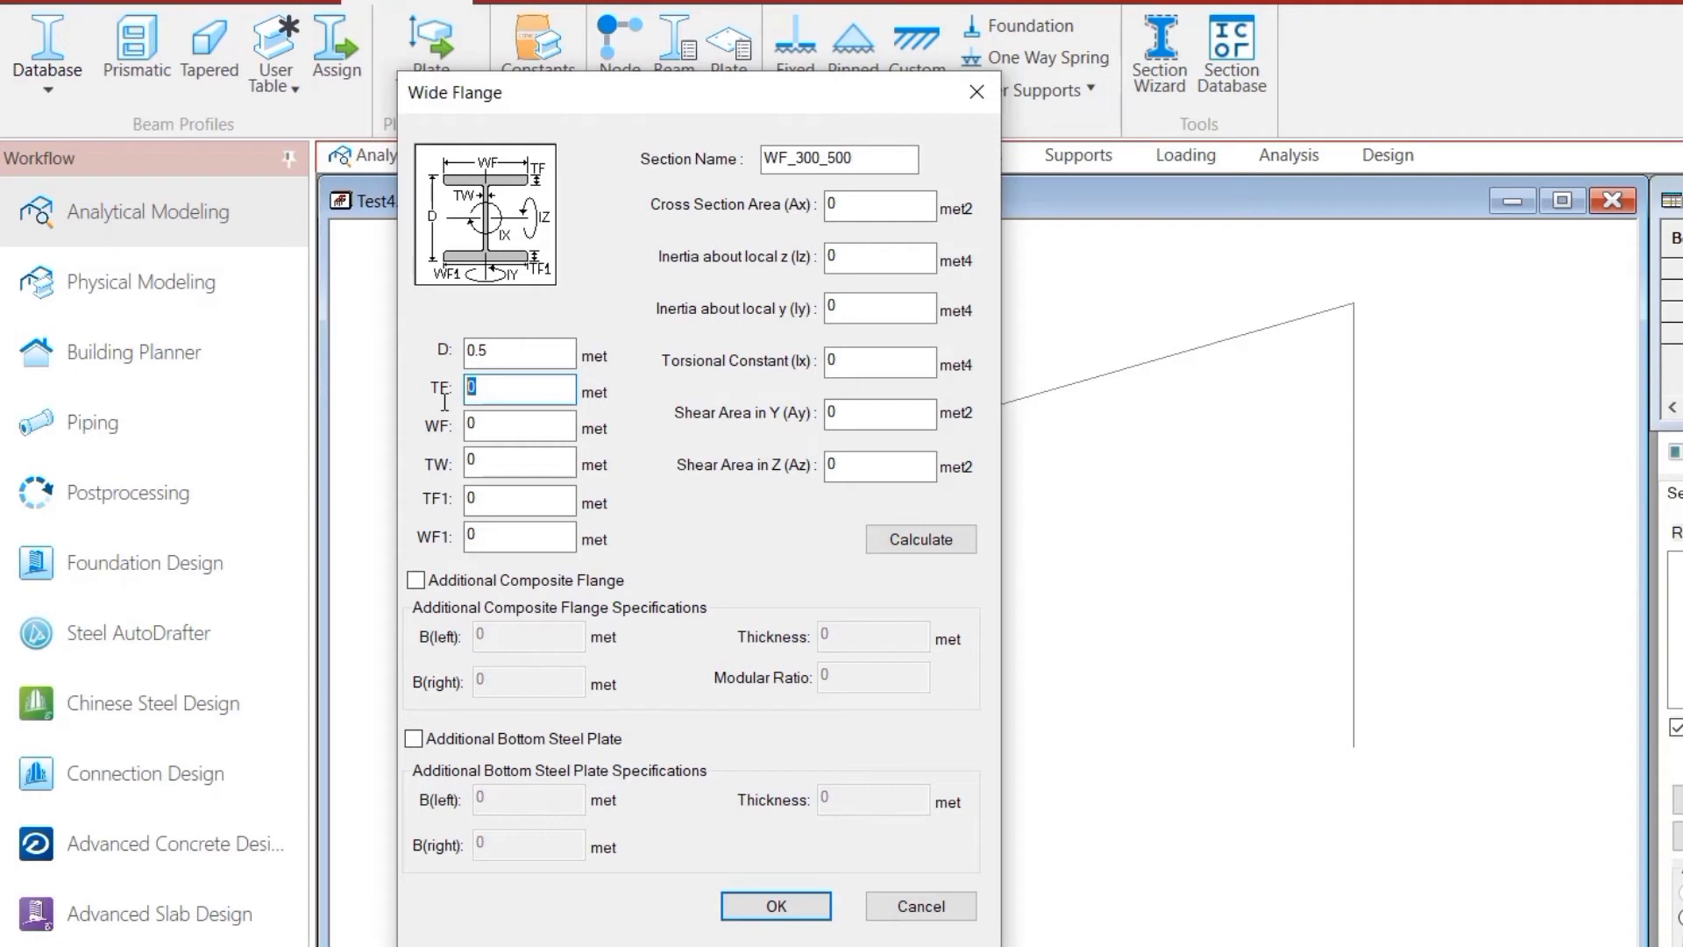
type("0.05")
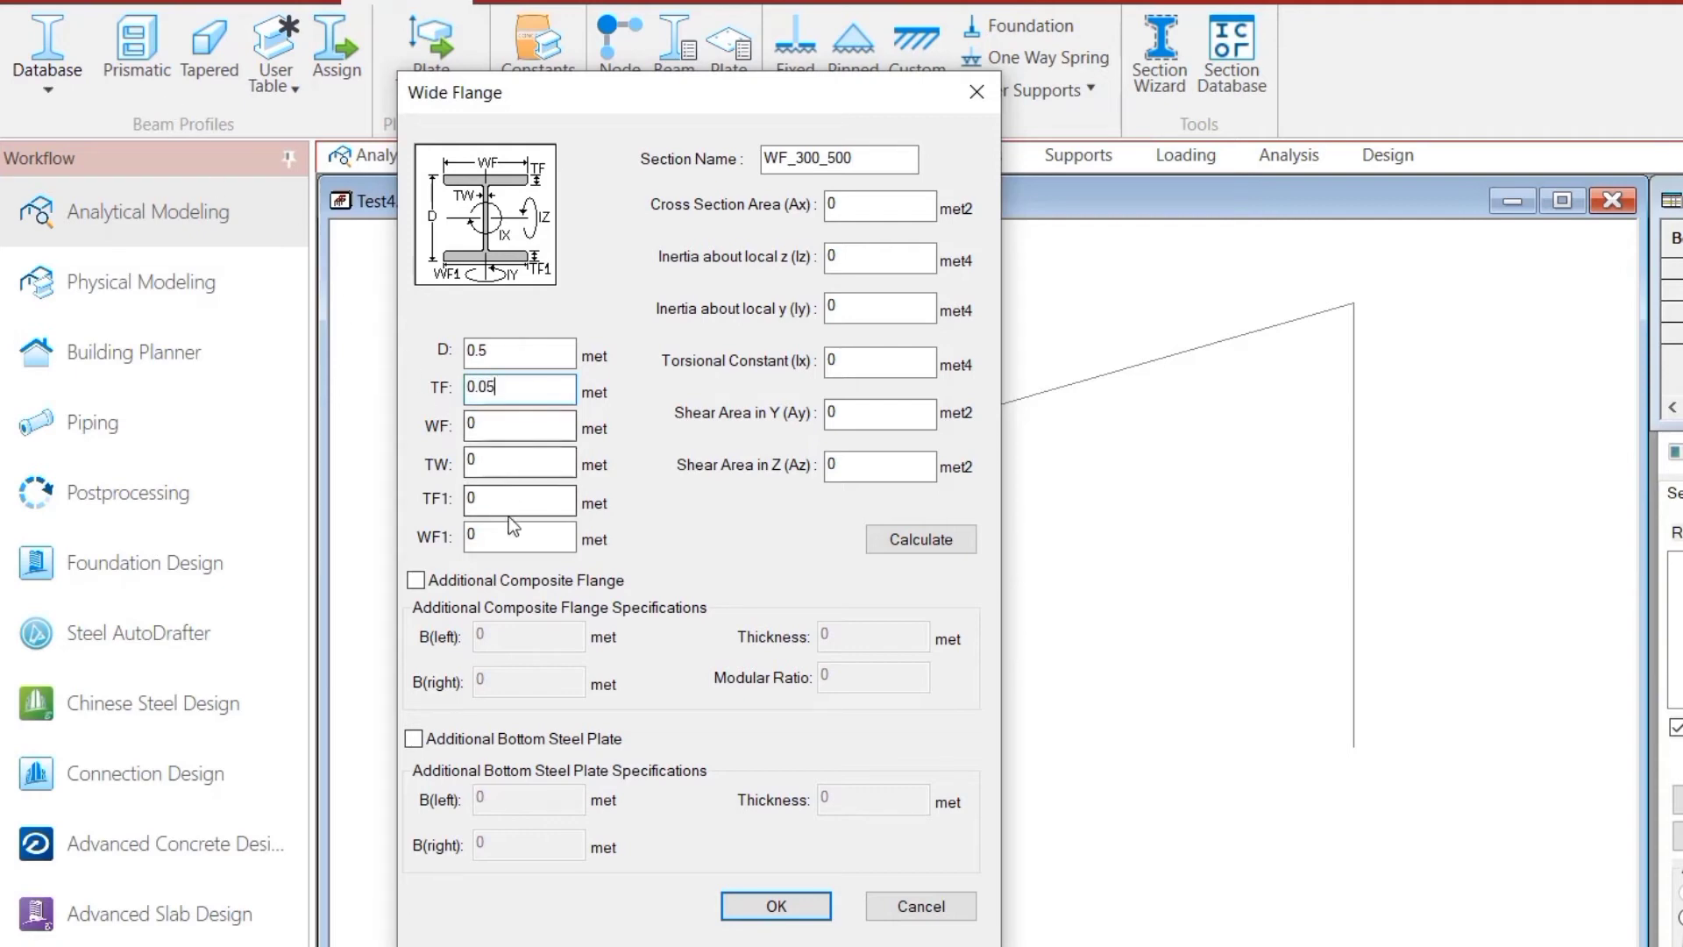
left_click_drag(526, 500, 441, 499)
type("0.05")
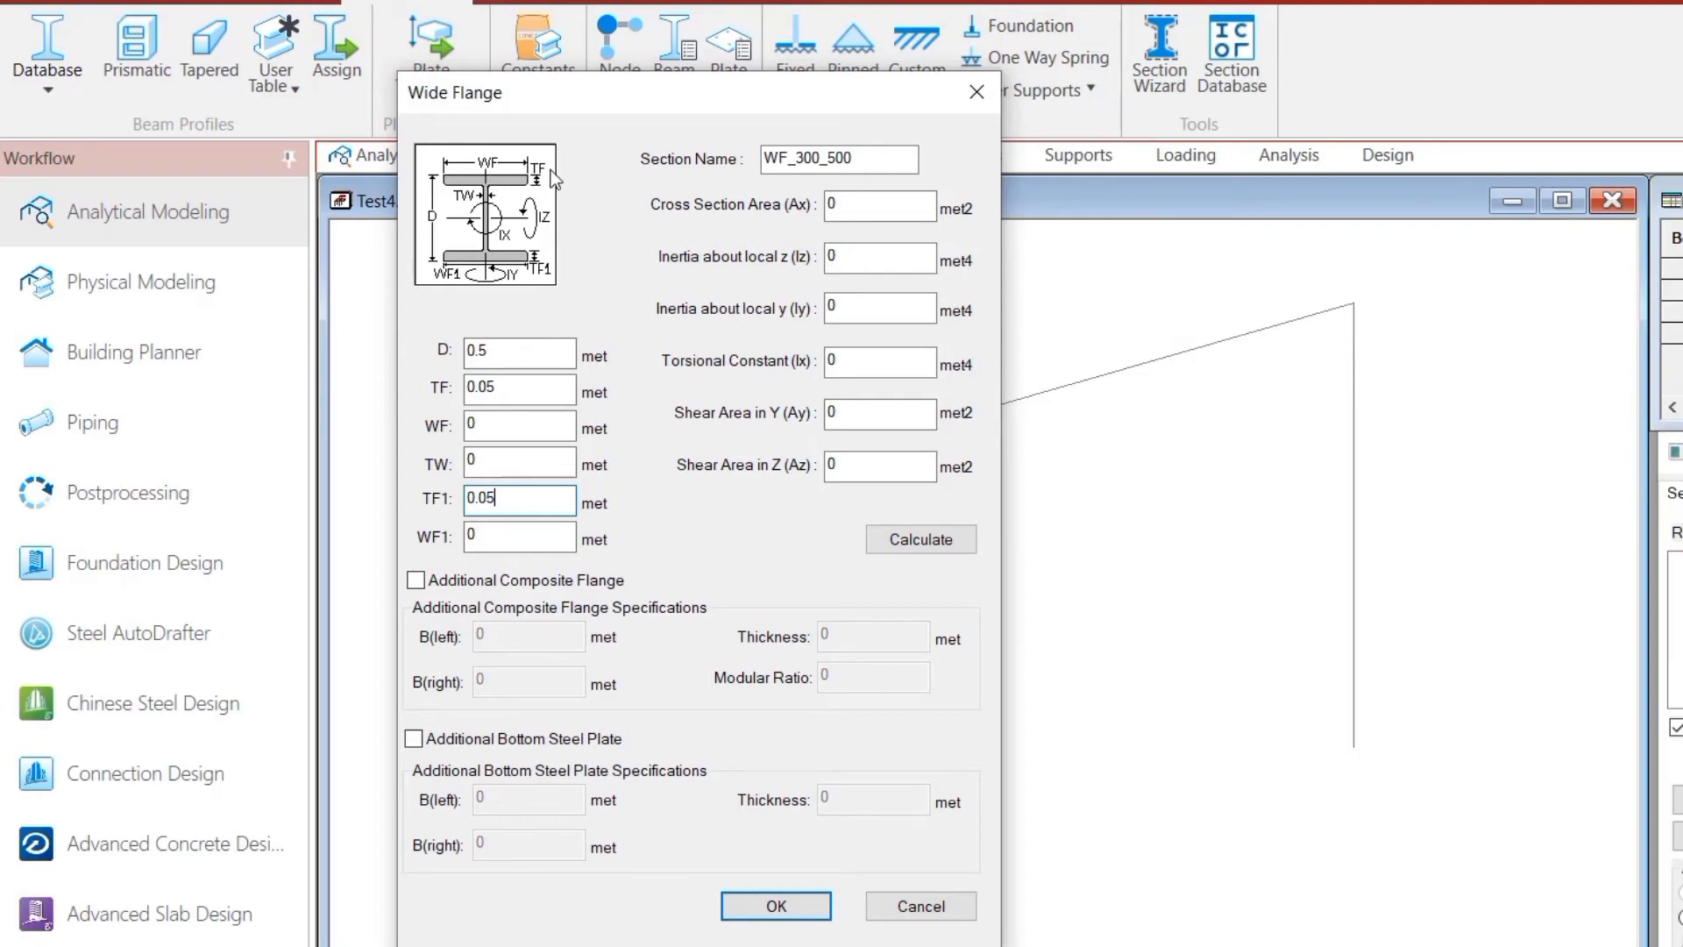
double_click(513, 424)
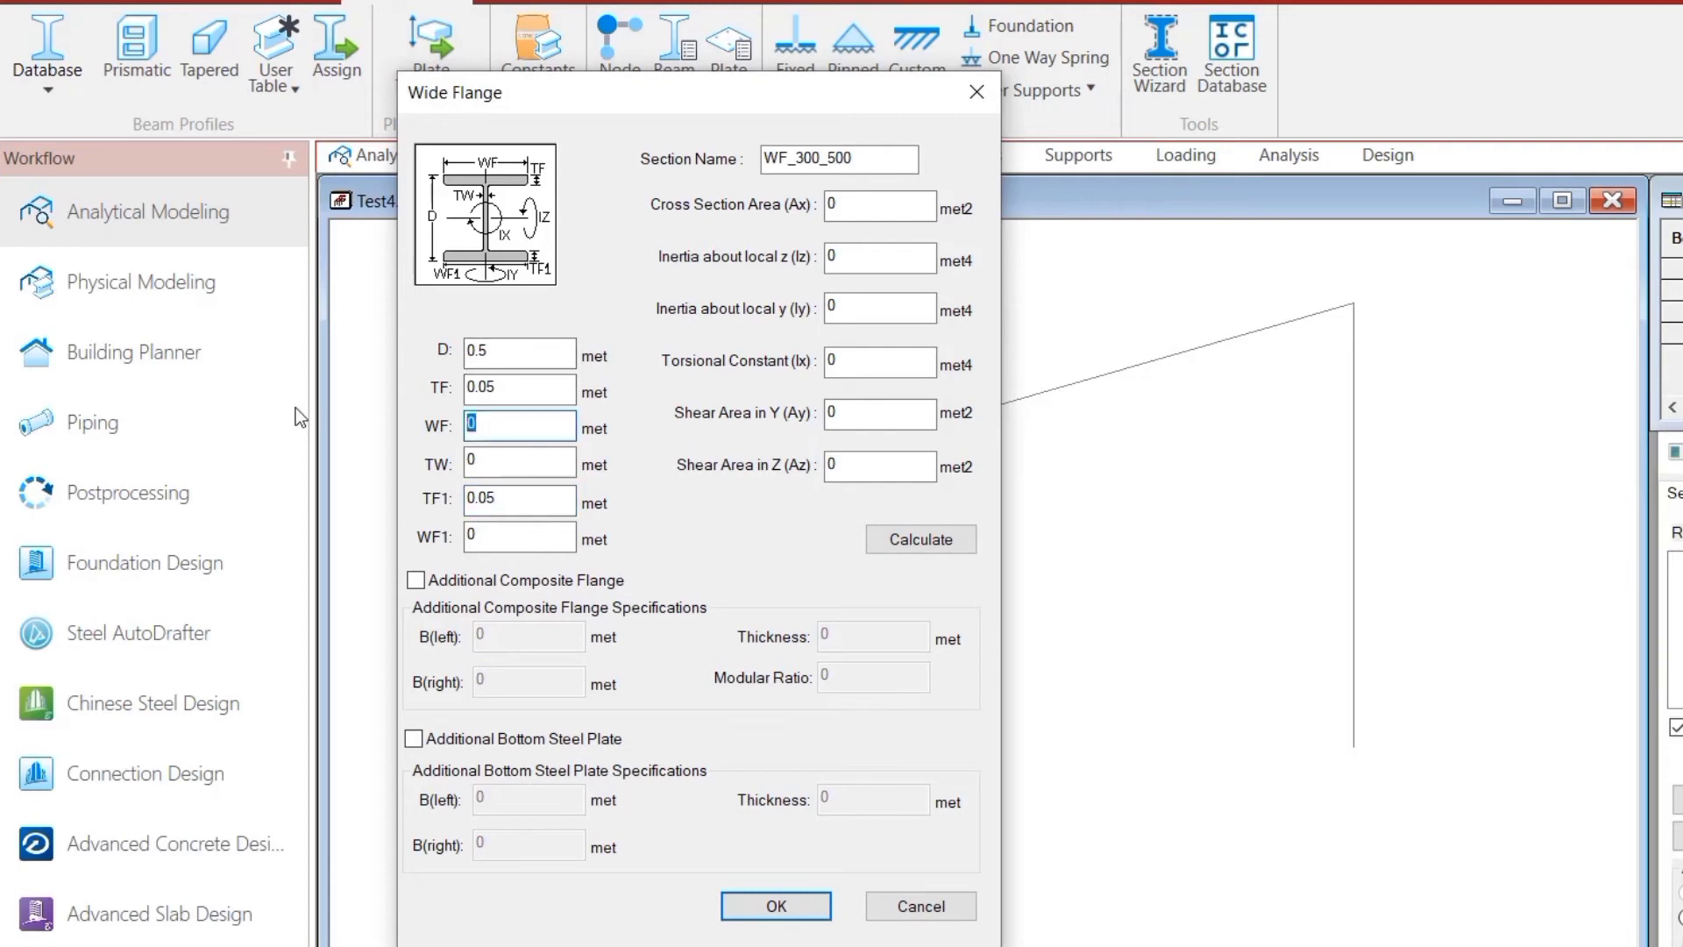
type("0.3")
left_click_drag(561, 537, 420, 548)
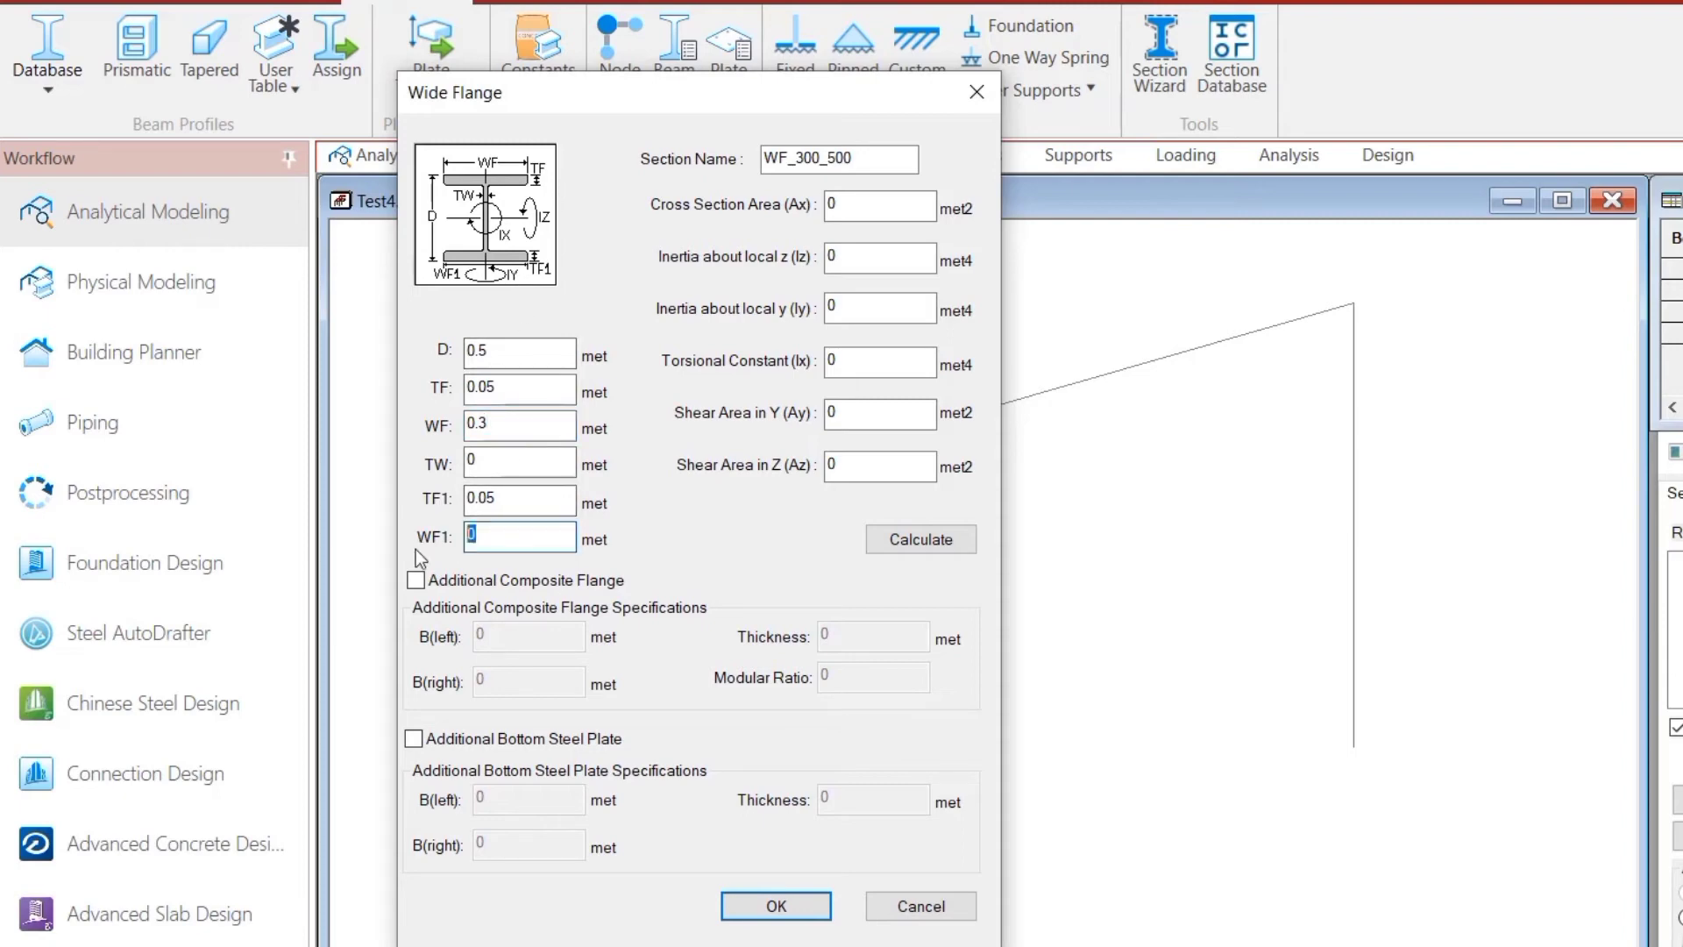
type("0.3")
Step: Set the web thickness TW to 0.03 m and add WF_300_500 to the table with calculated section properties
left_click(481, 462)
double_click(483, 462)
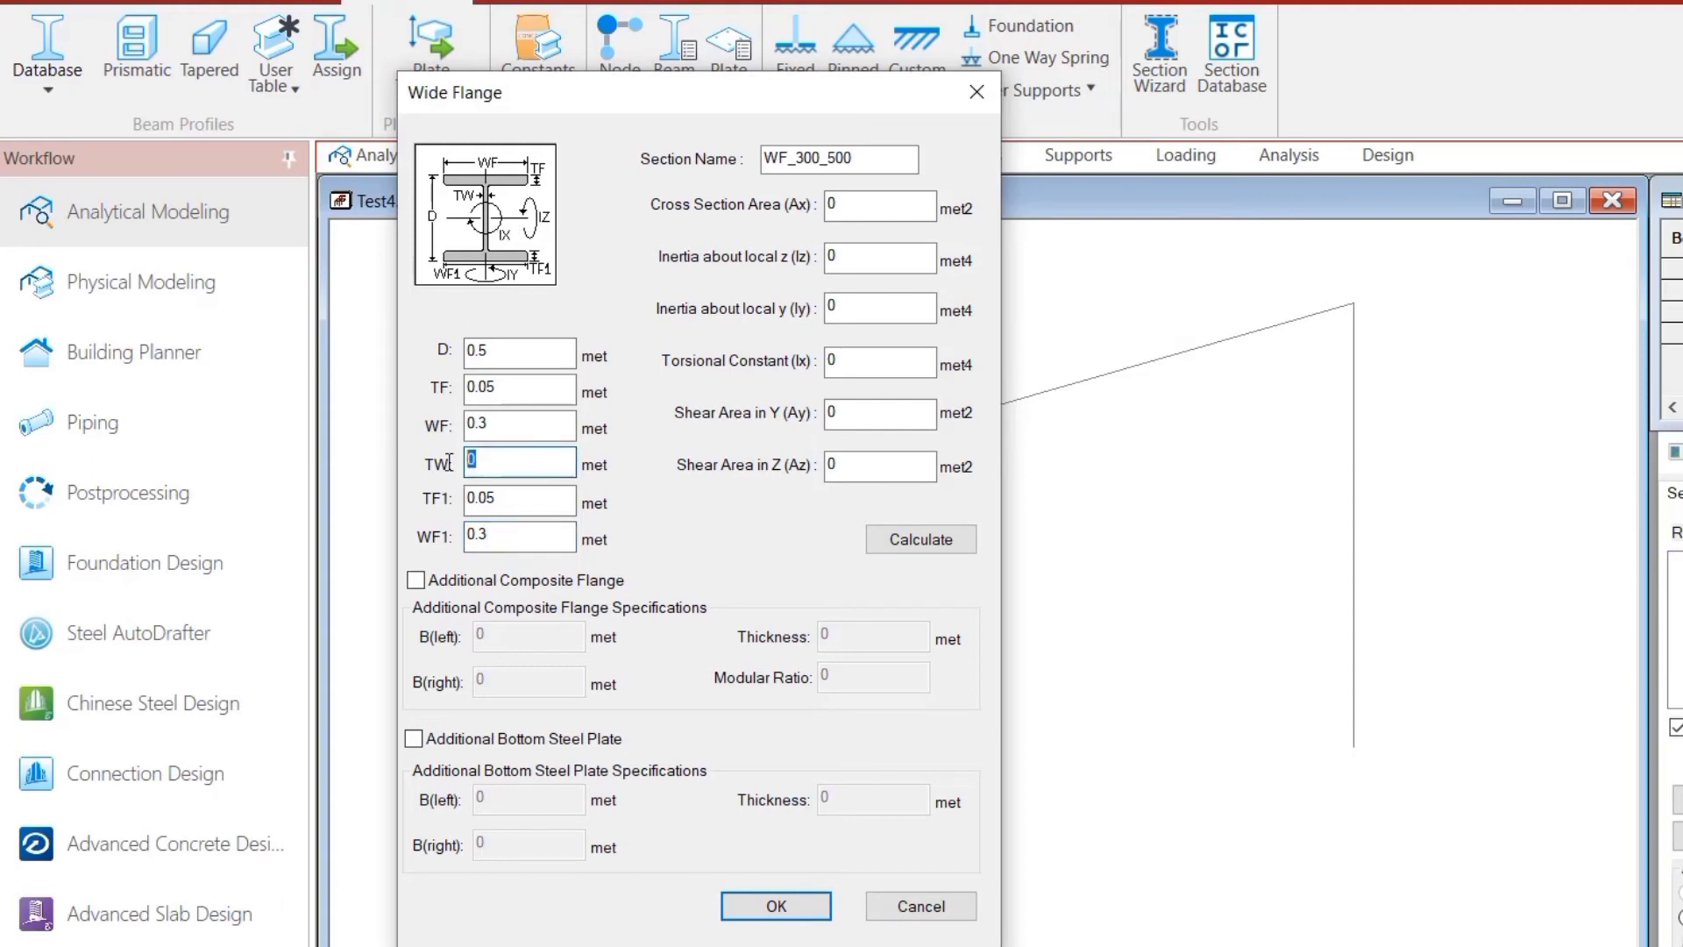
type("0.03")
left_click(931, 540)
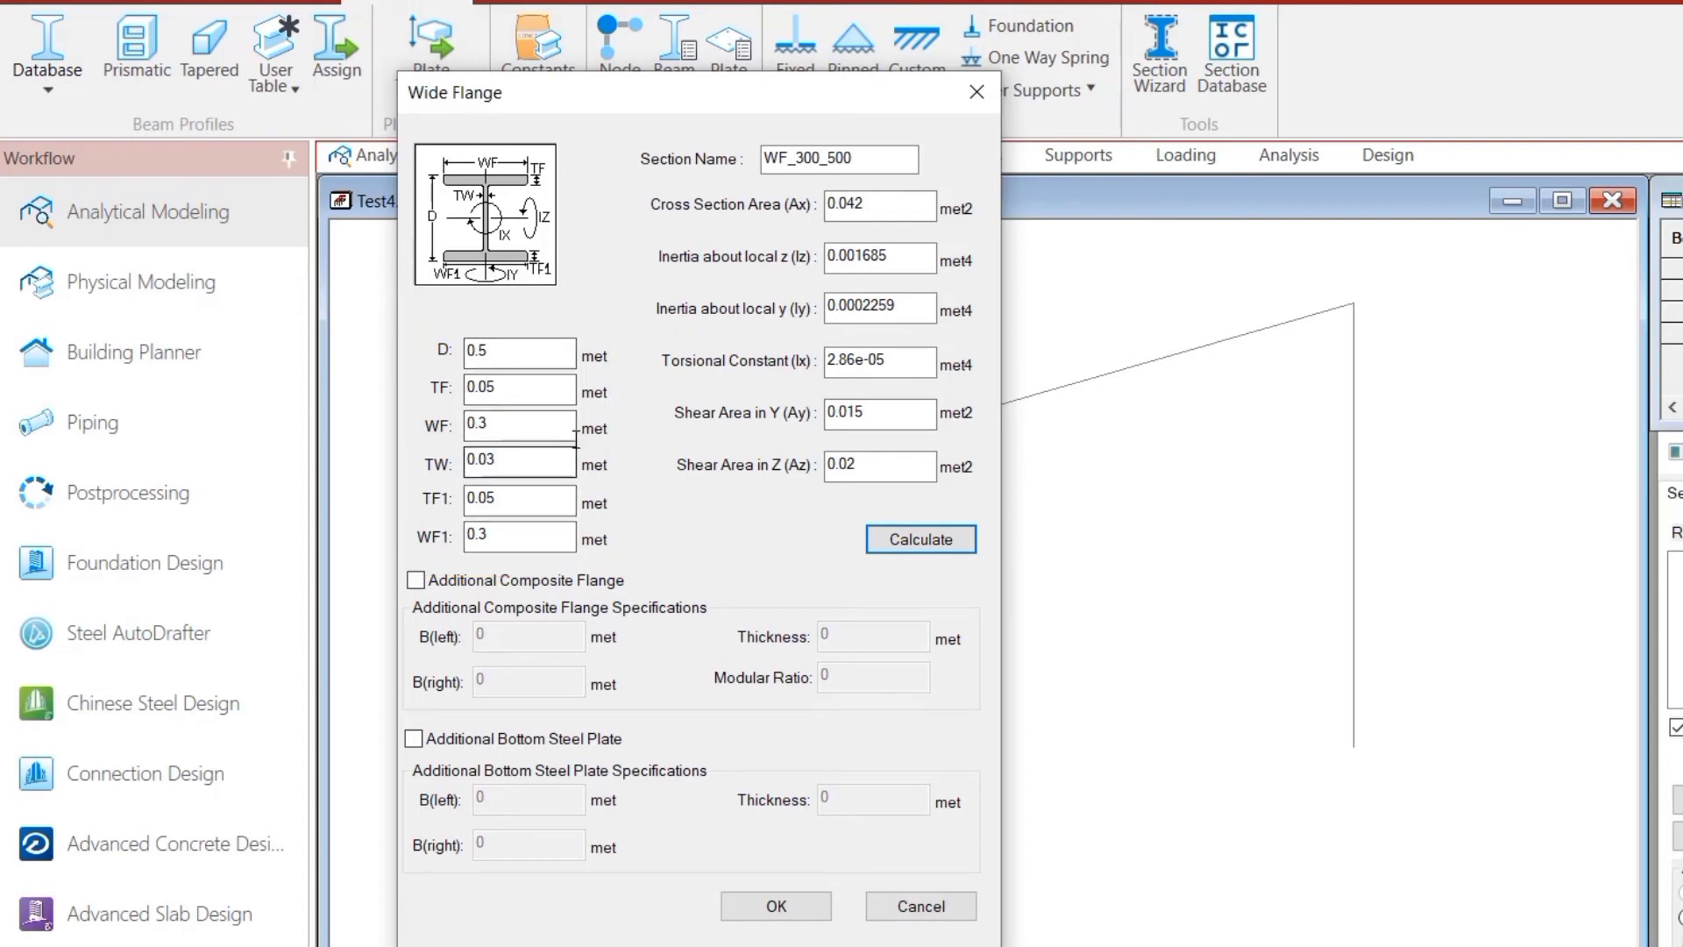
left_click(784, 916)
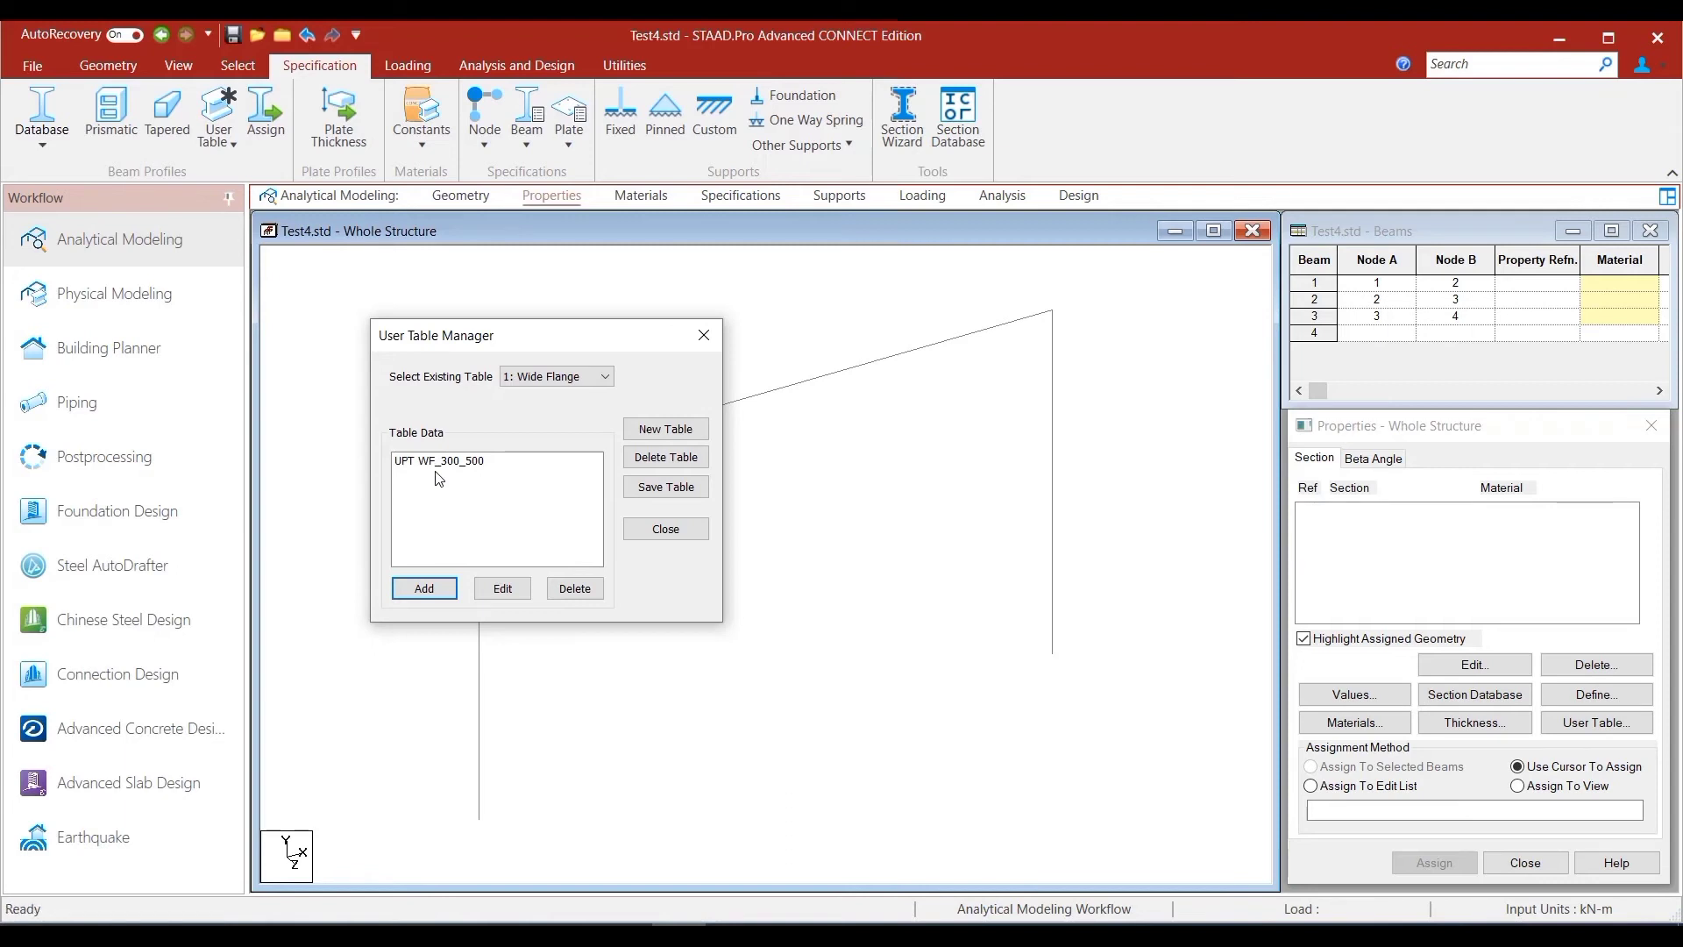
Step: Start a second wide flange section in the table, named WF_300_450, with depth D of 0.45 m
left_click(424, 588)
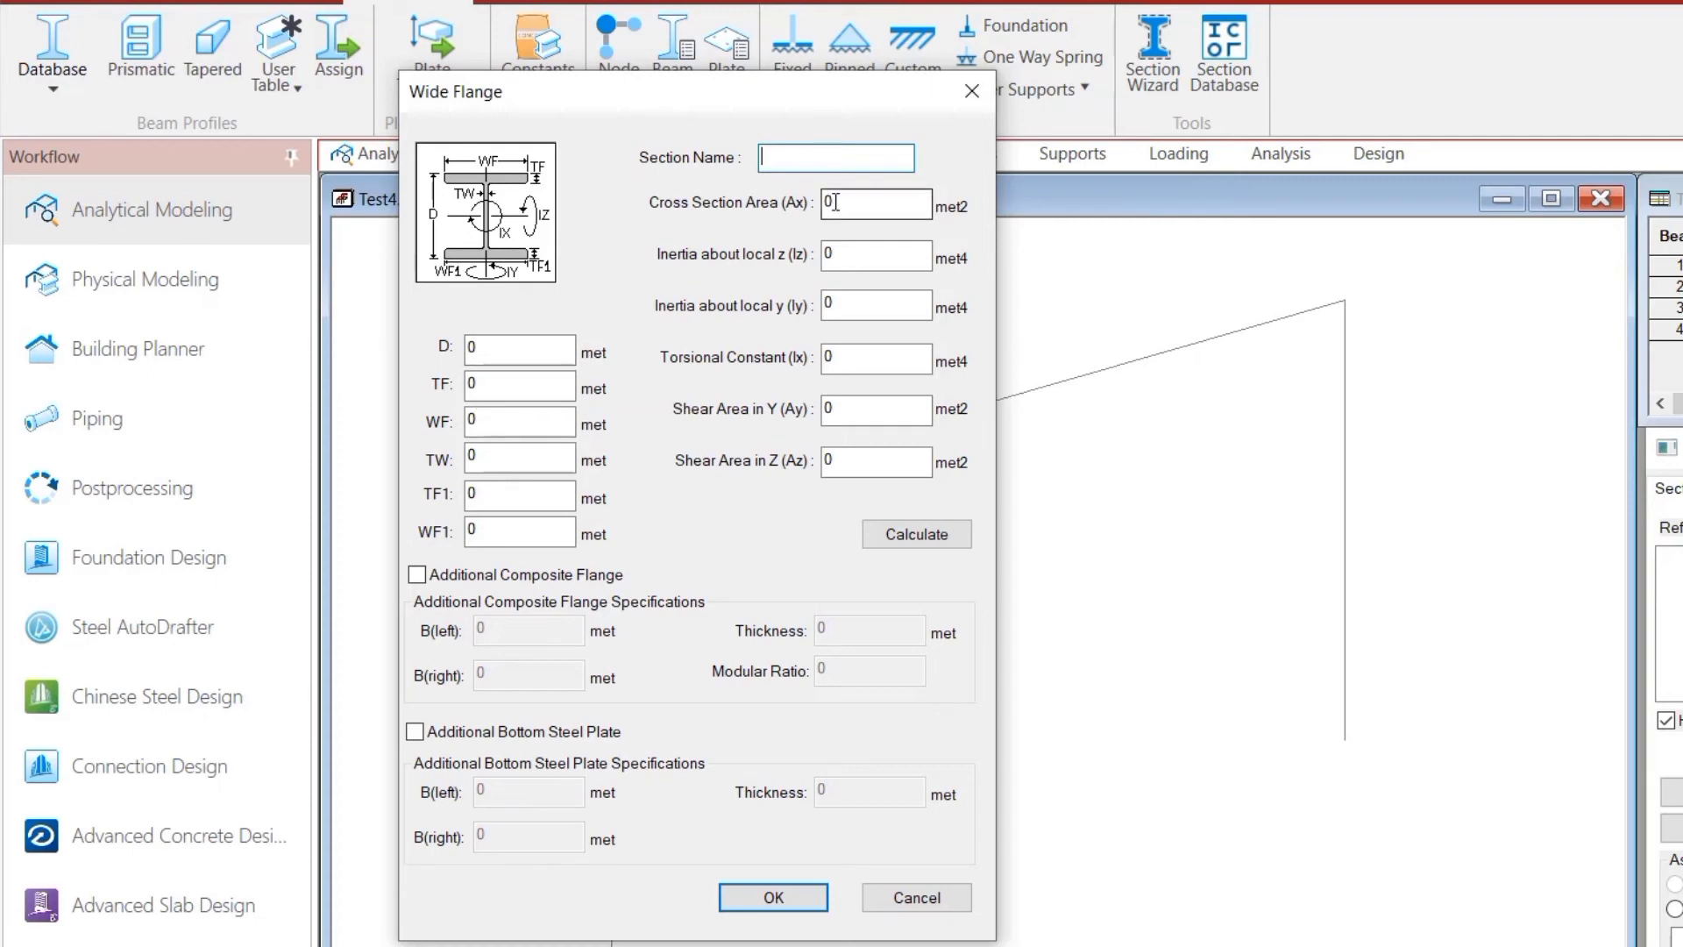
type("WF")
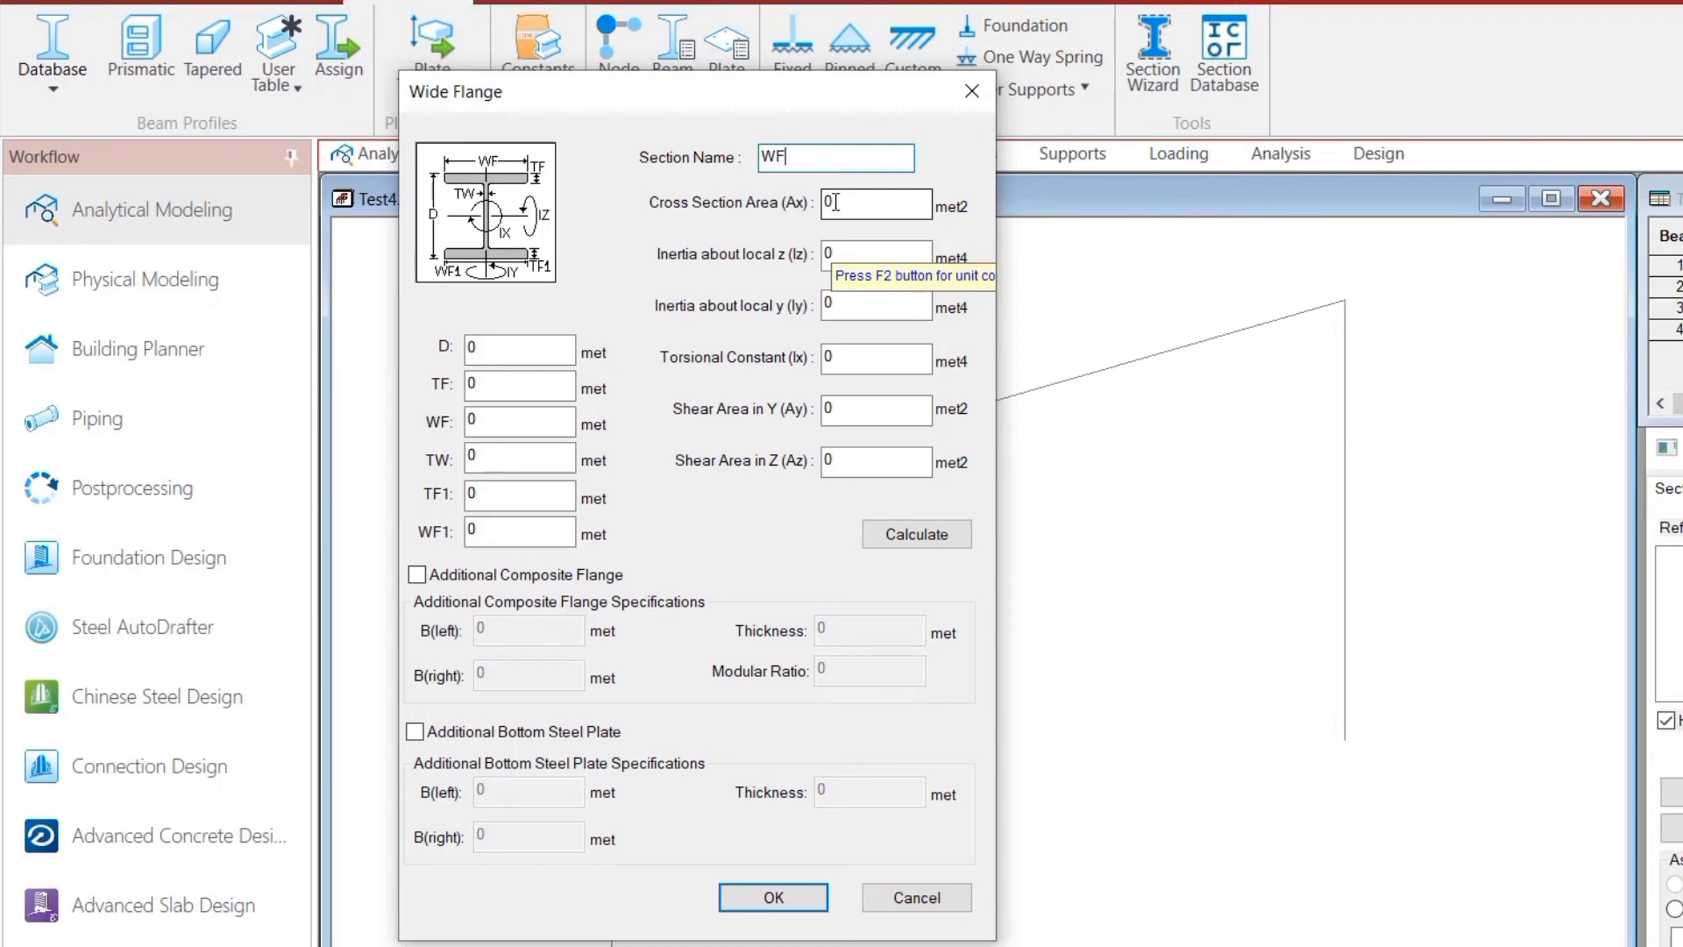
type("_300_450")
double_click(504, 351)
type("0.45")
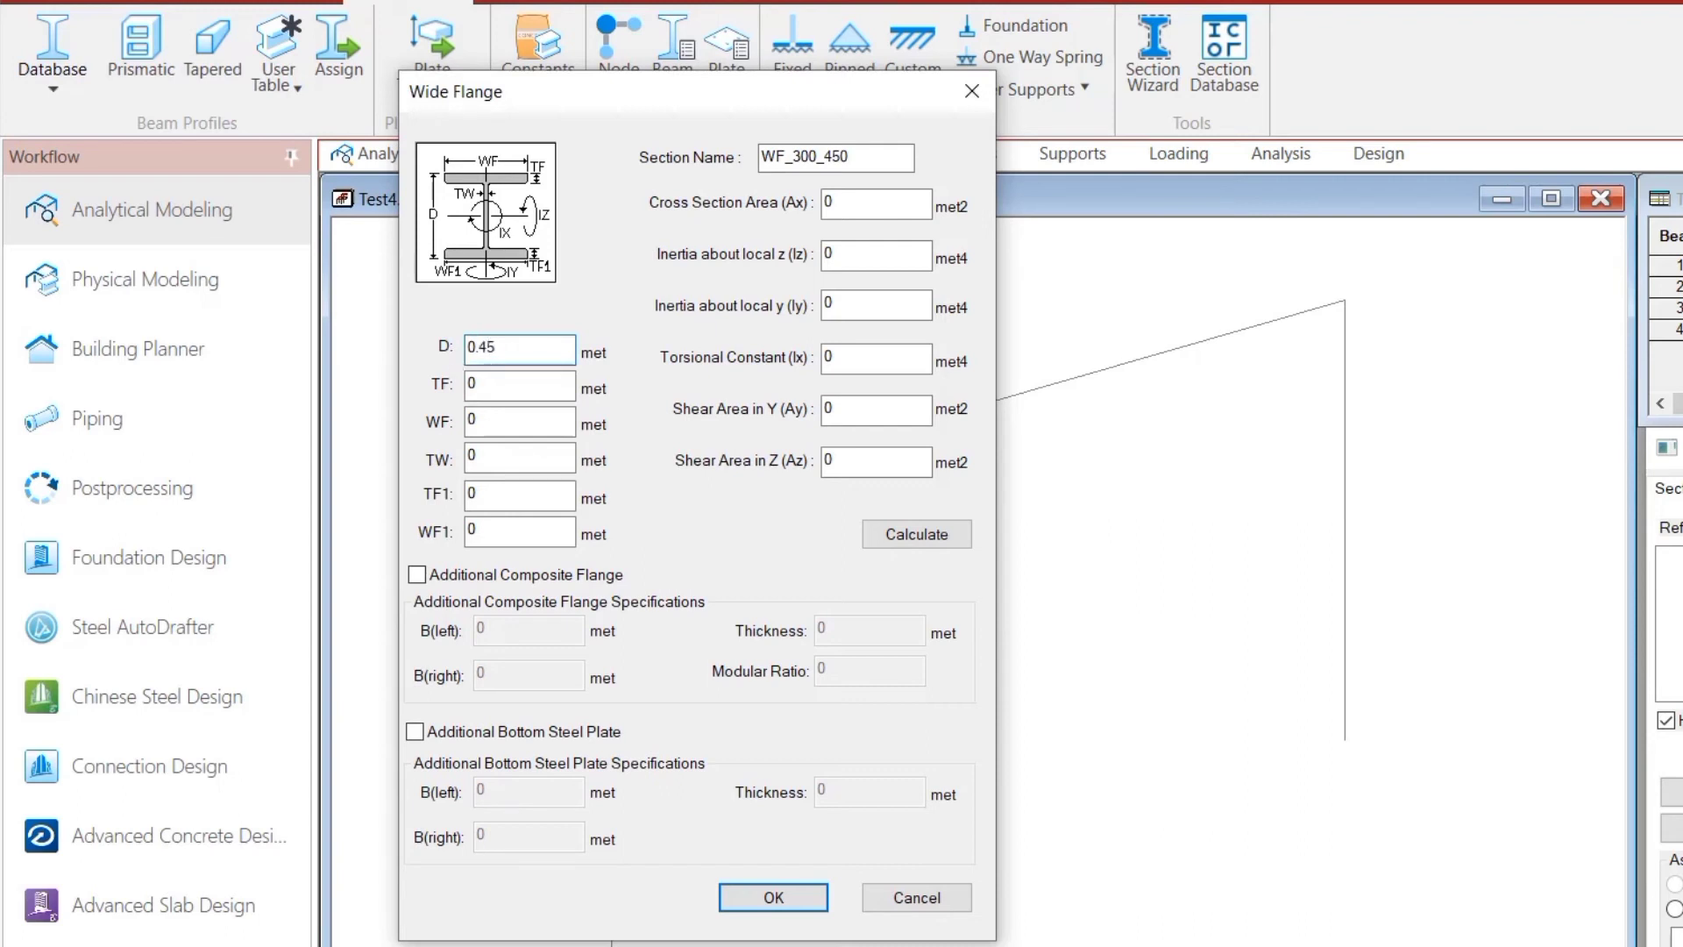
Step: Set TF and TF1 to 0.05 m, WF and WF1 to 0.3 m, and TW to 0.03 m for WF_300_450
double_click(467, 386)
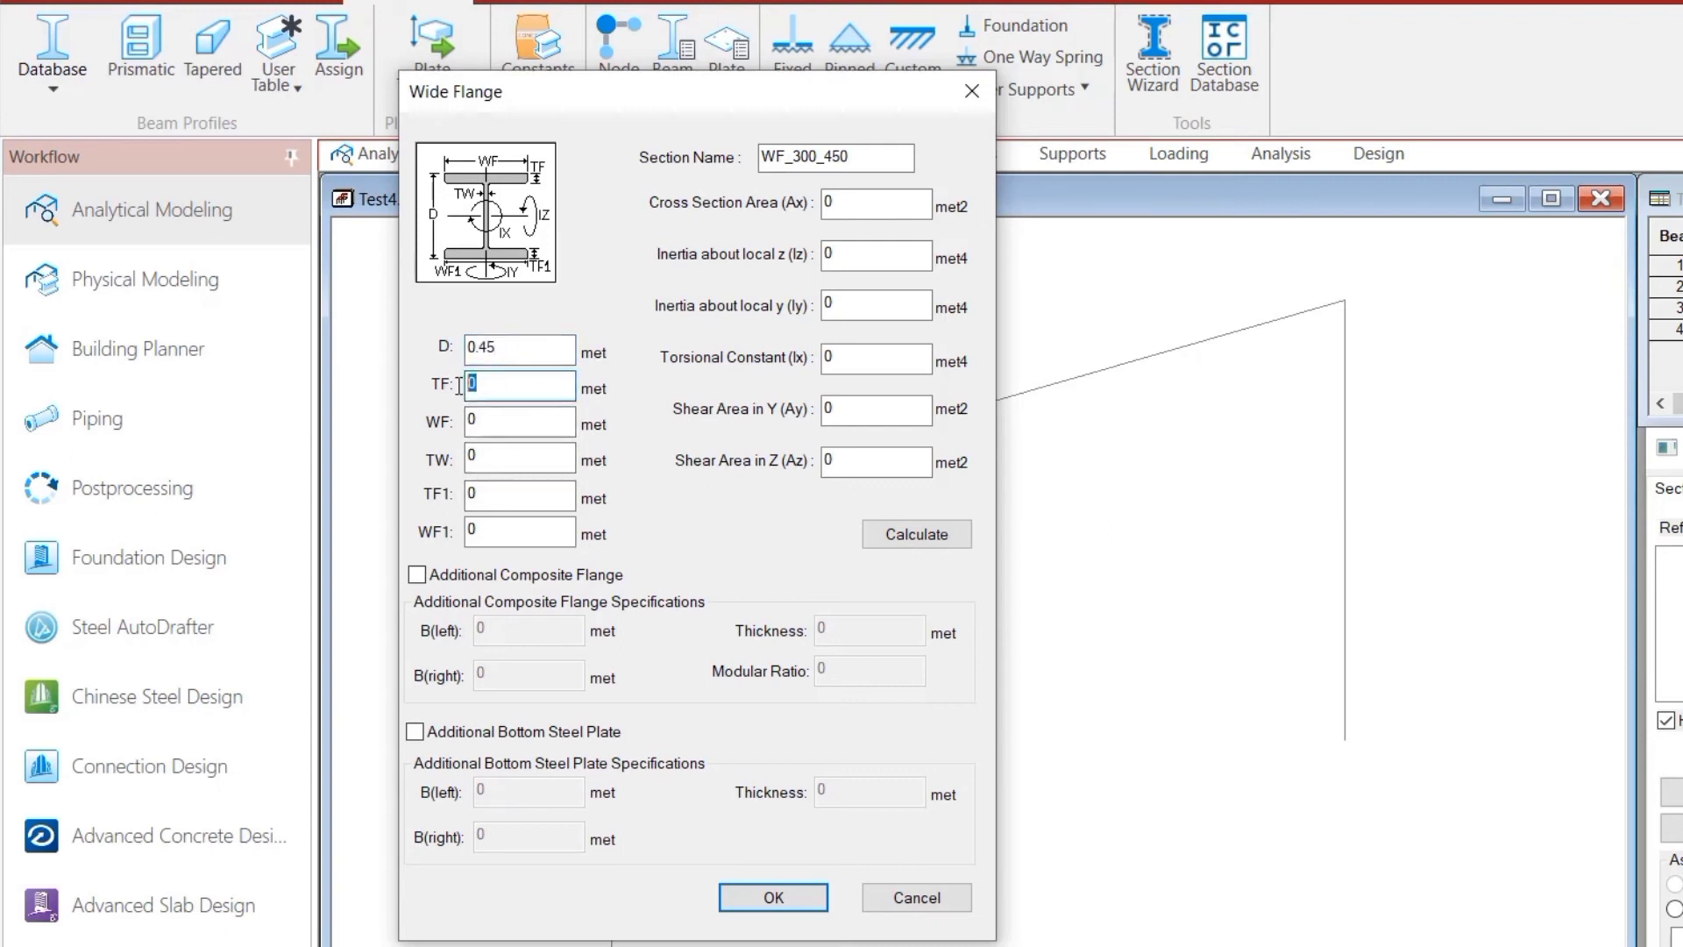
type("0.05")
double_click(478, 422)
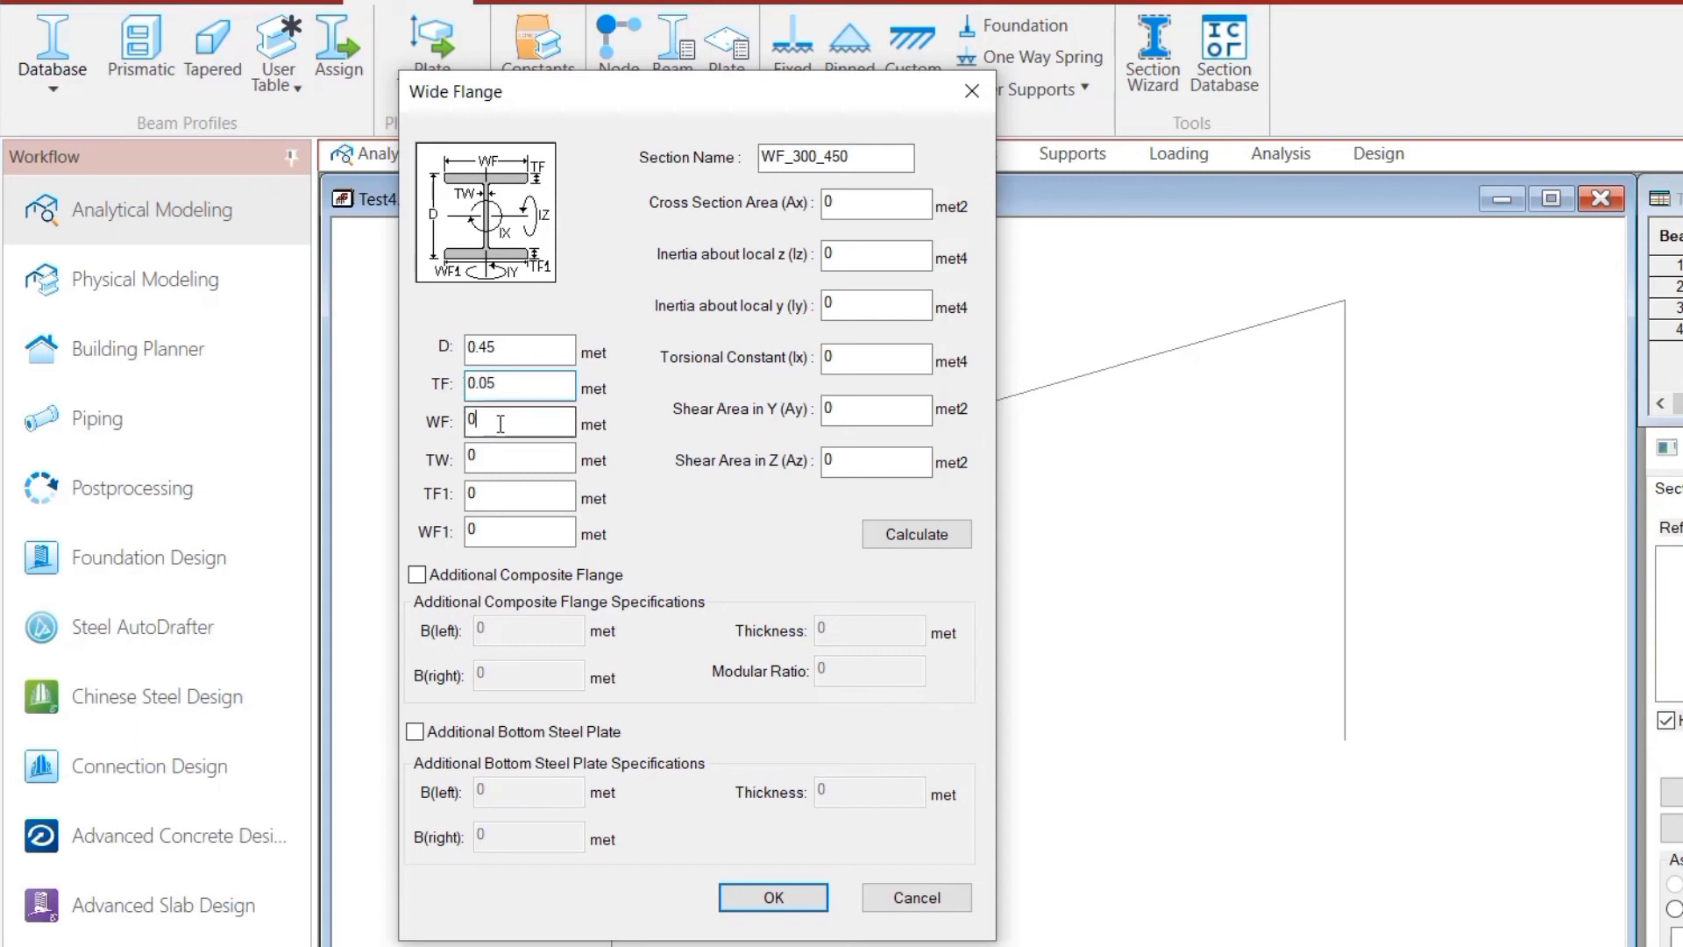
type("0.3")
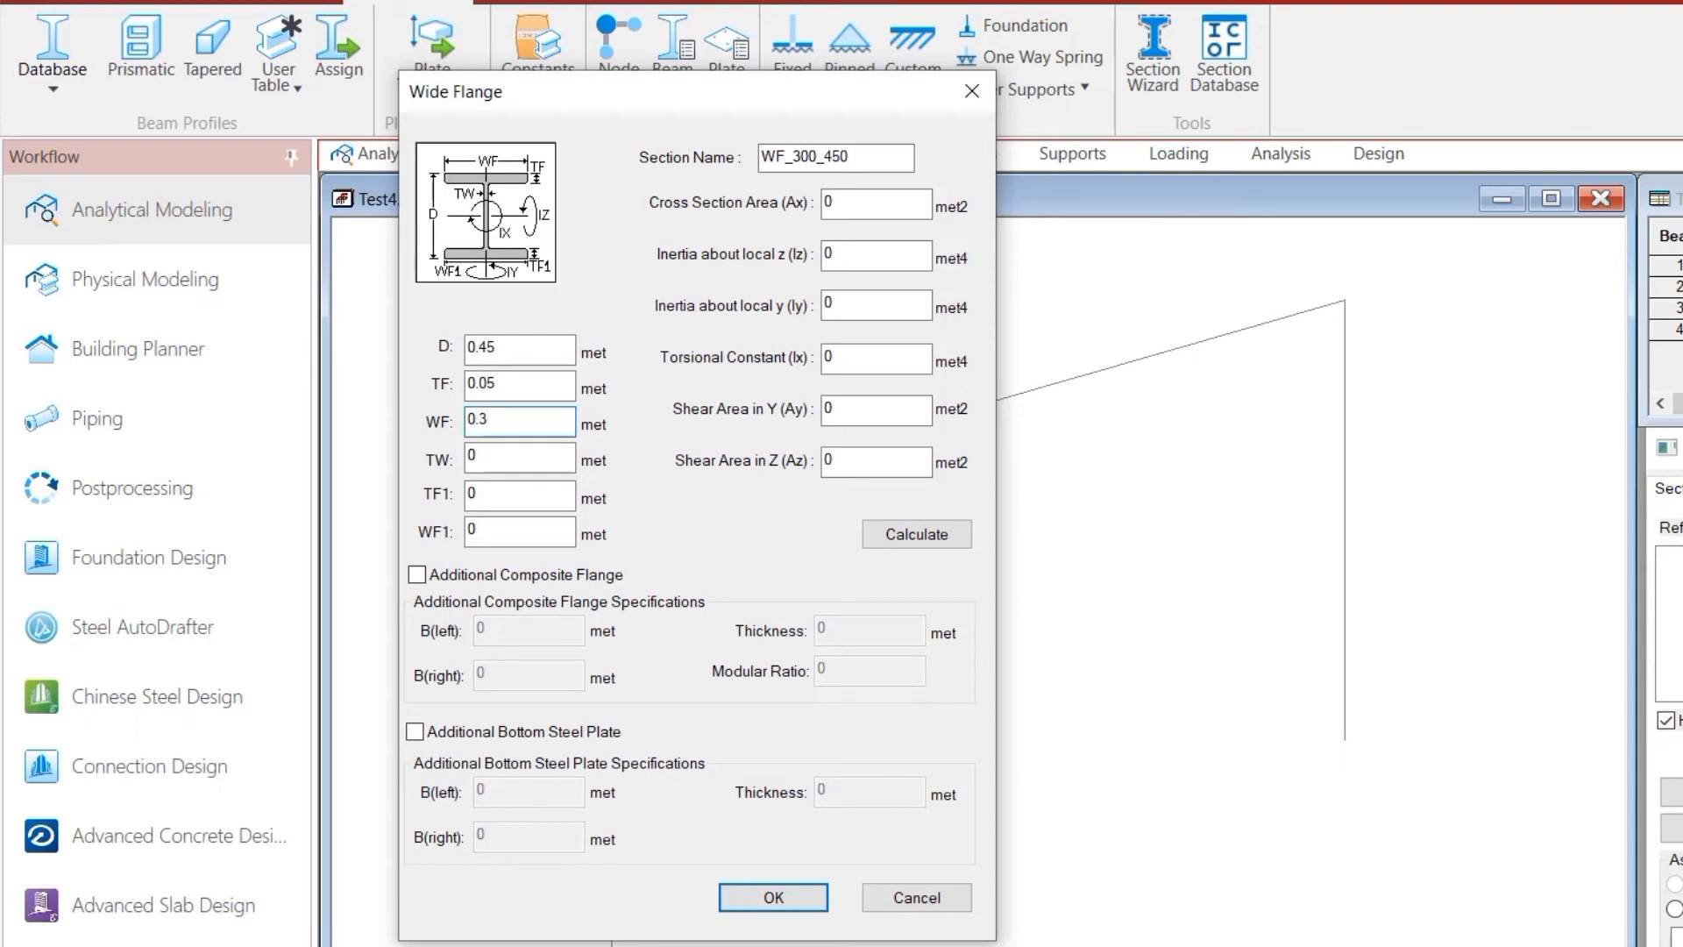
double_click(477, 459)
type("0.03")
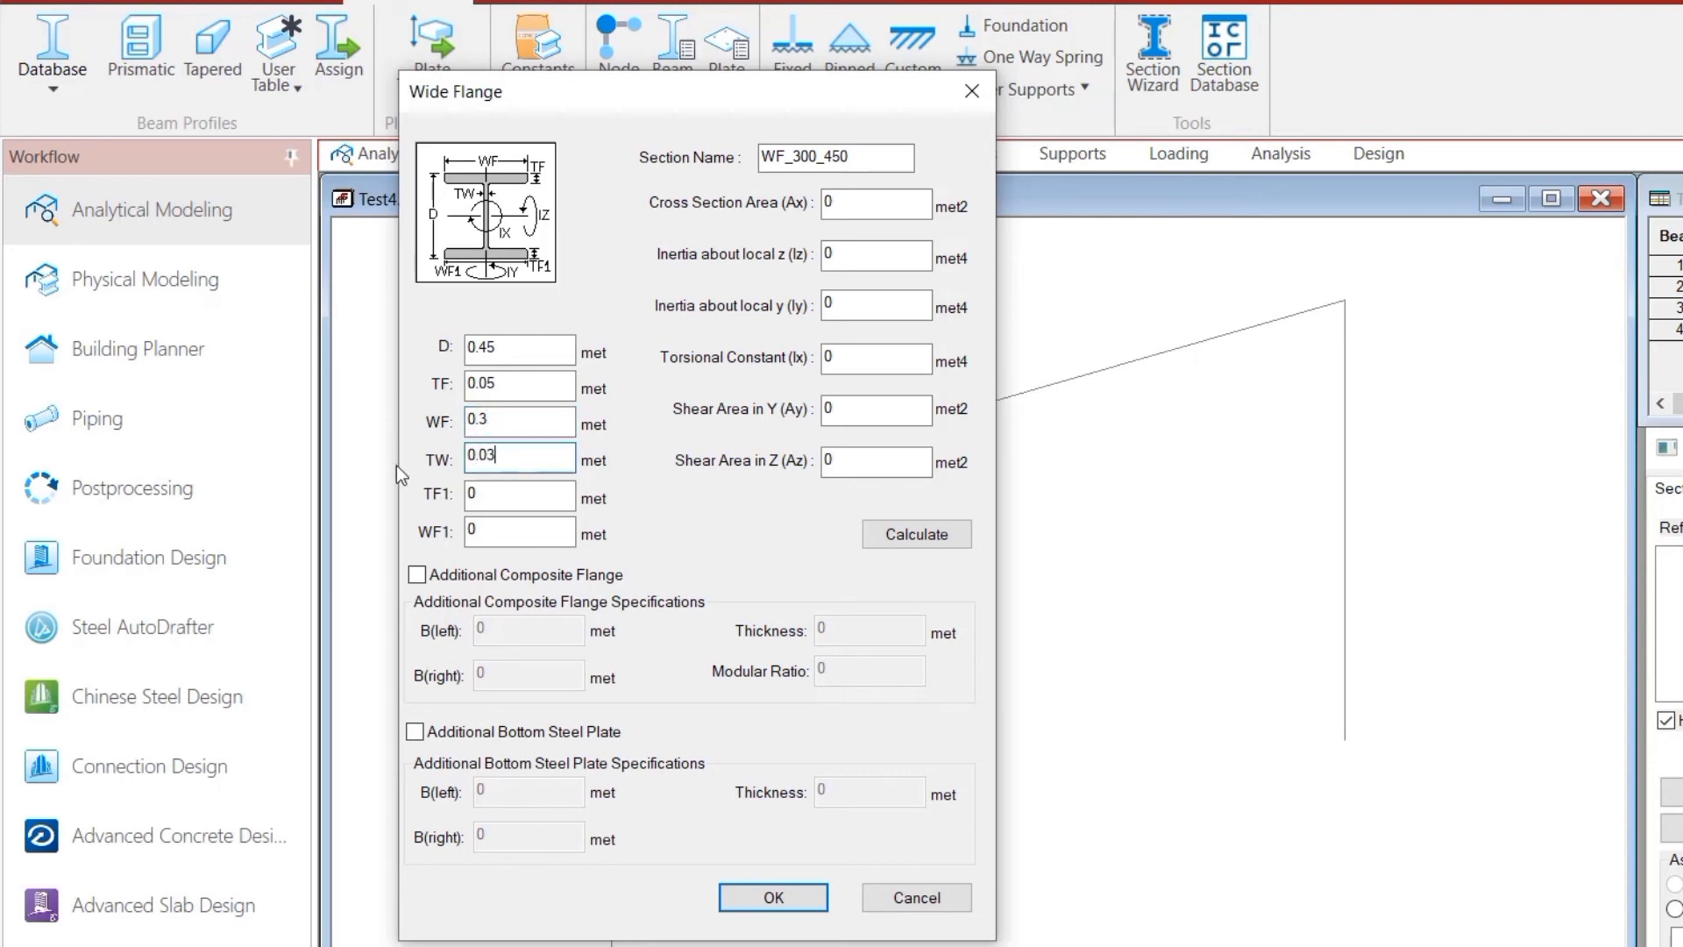
double_click(491, 494)
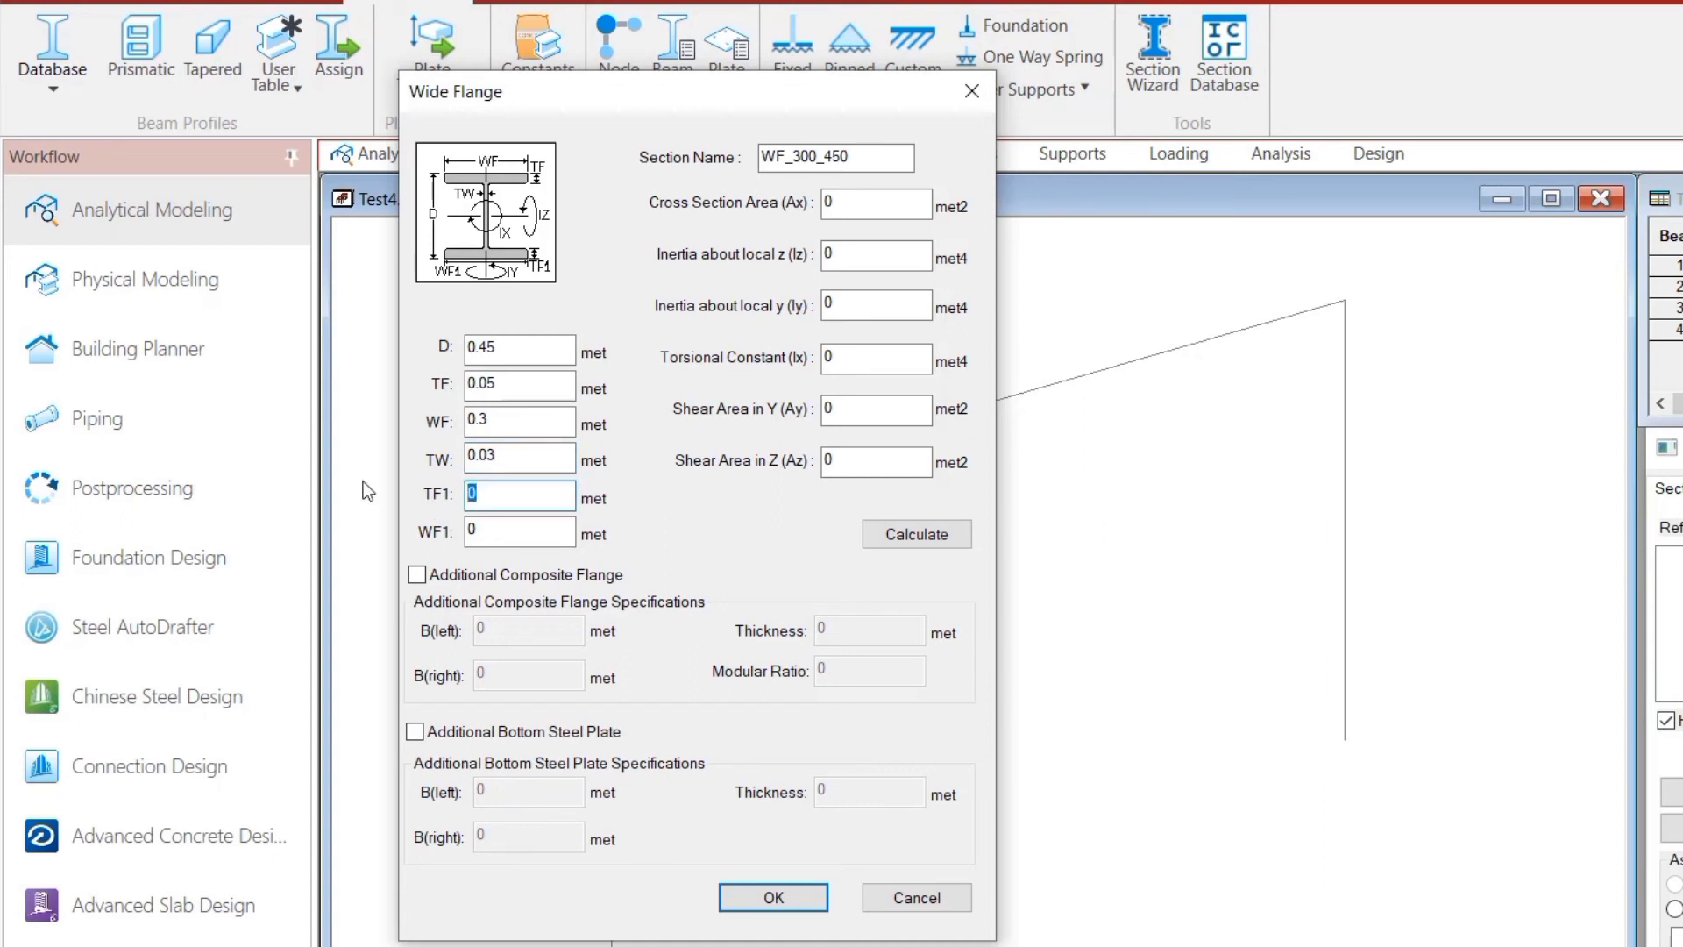
type("0.05")
key("Tab")
type("0.3")
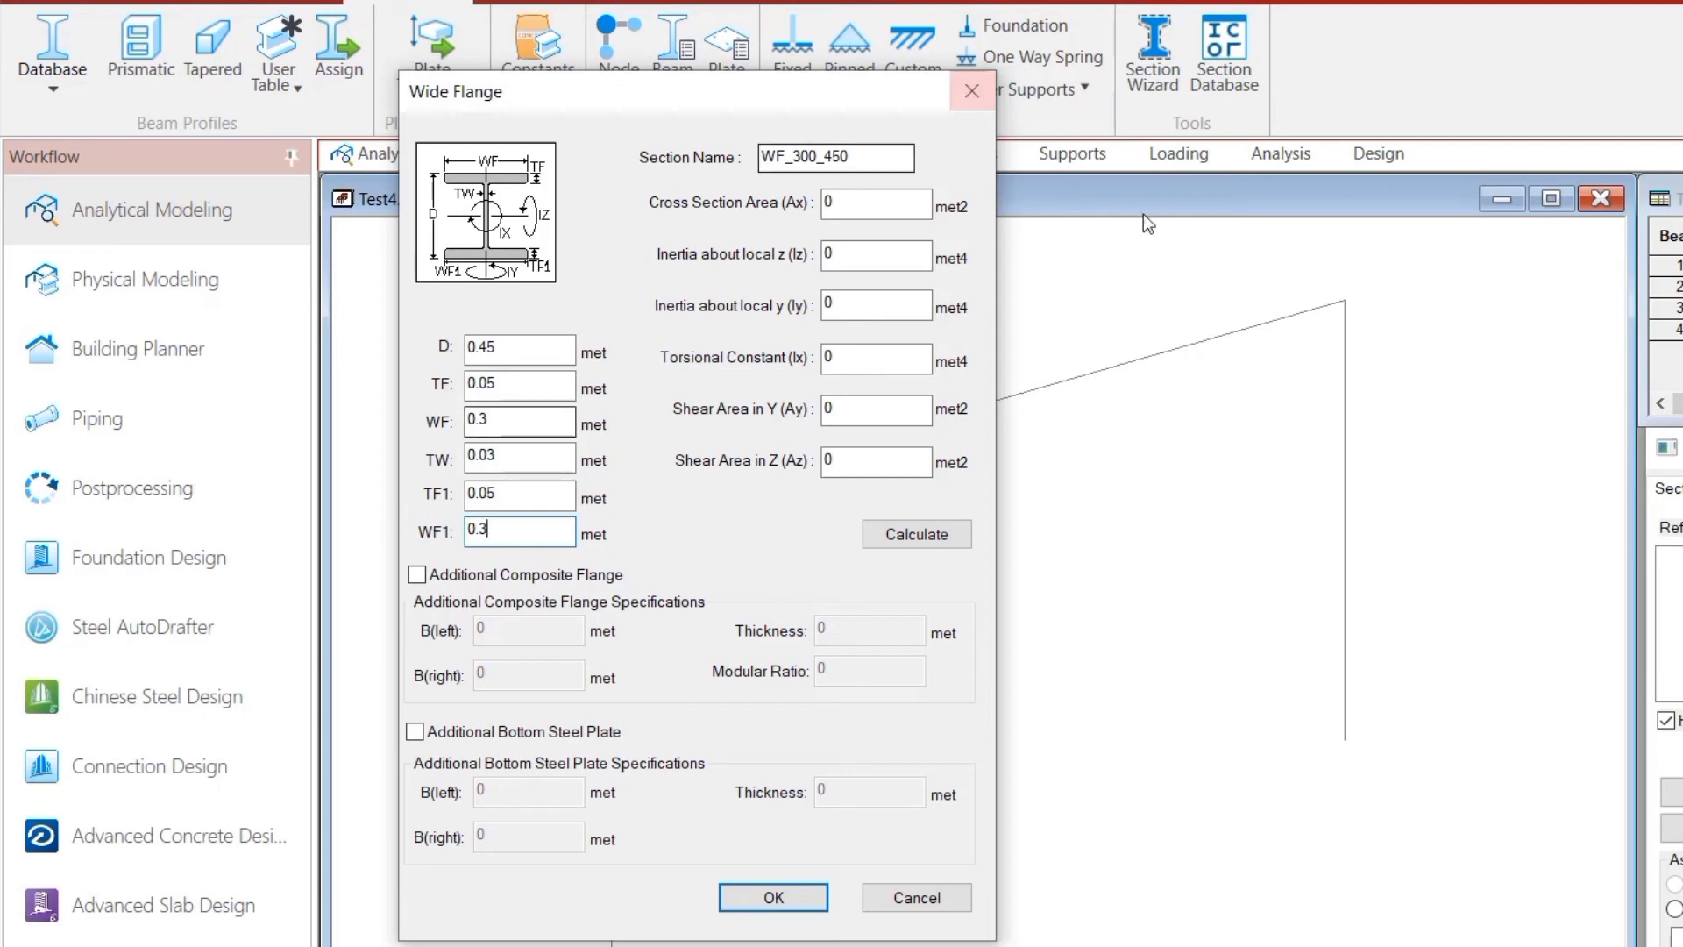
Step: Add WF_300_450 to the table with calculated section properties and close the User Table Manager
left_click(931, 537)
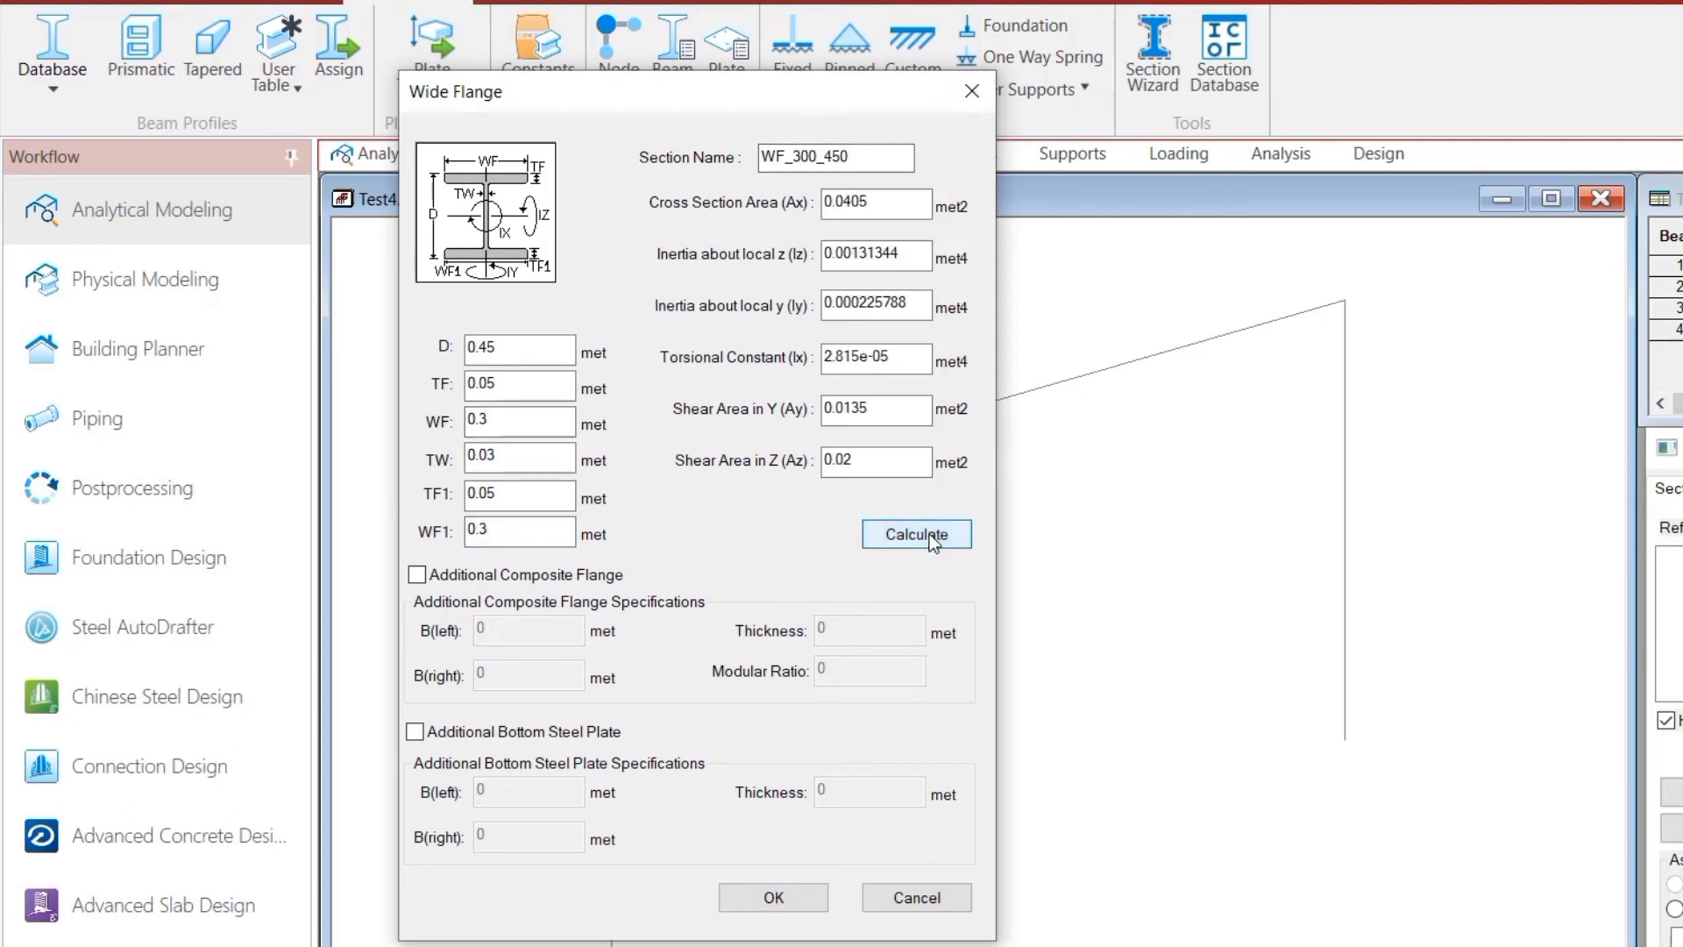
left_click(783, 906)
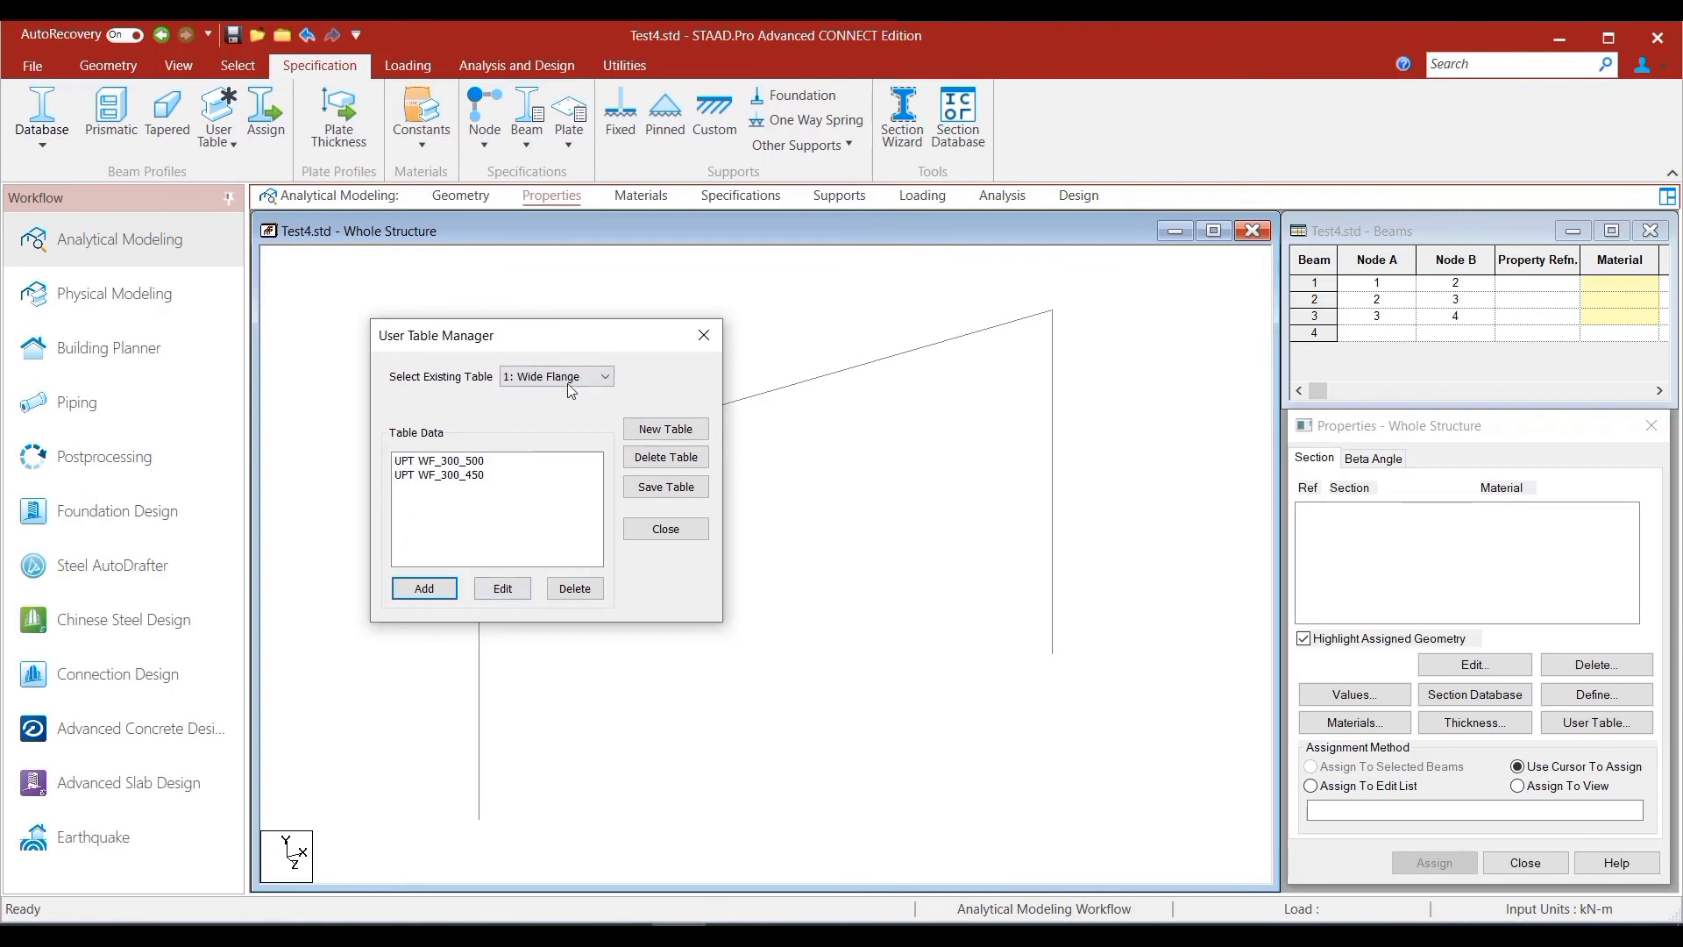
left_click(703, 334)
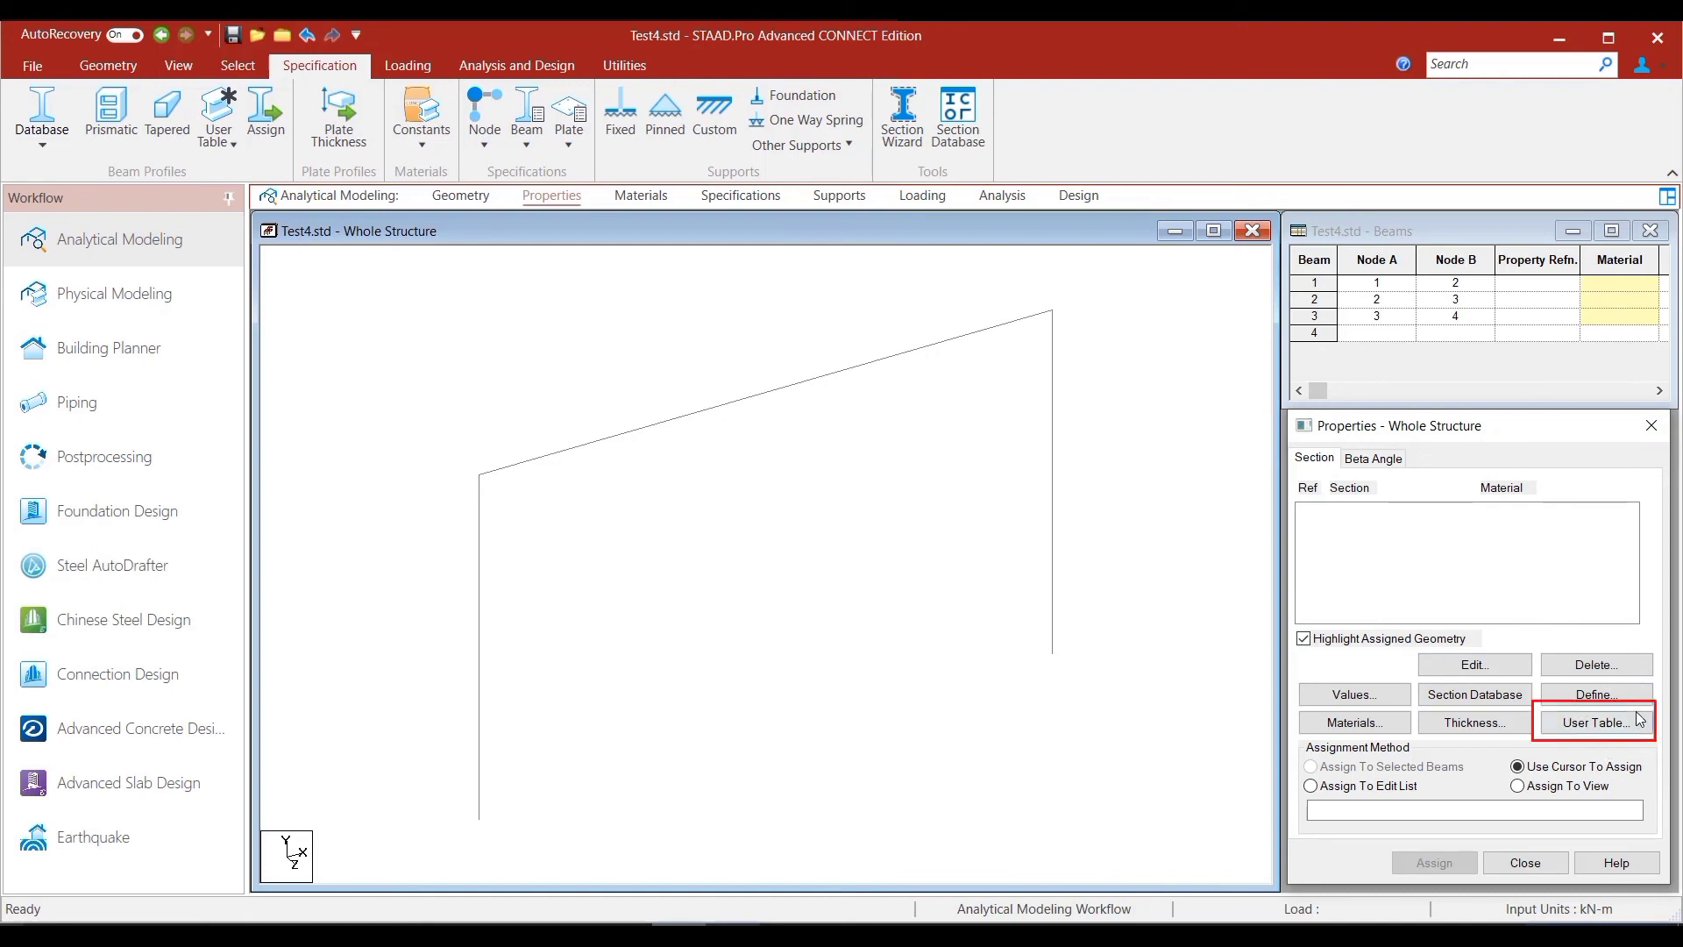
Step: Add the user table sections WF_300_500 and WF_300_450 to the structure's properties with STEEL as material
left_click(1589, 724)
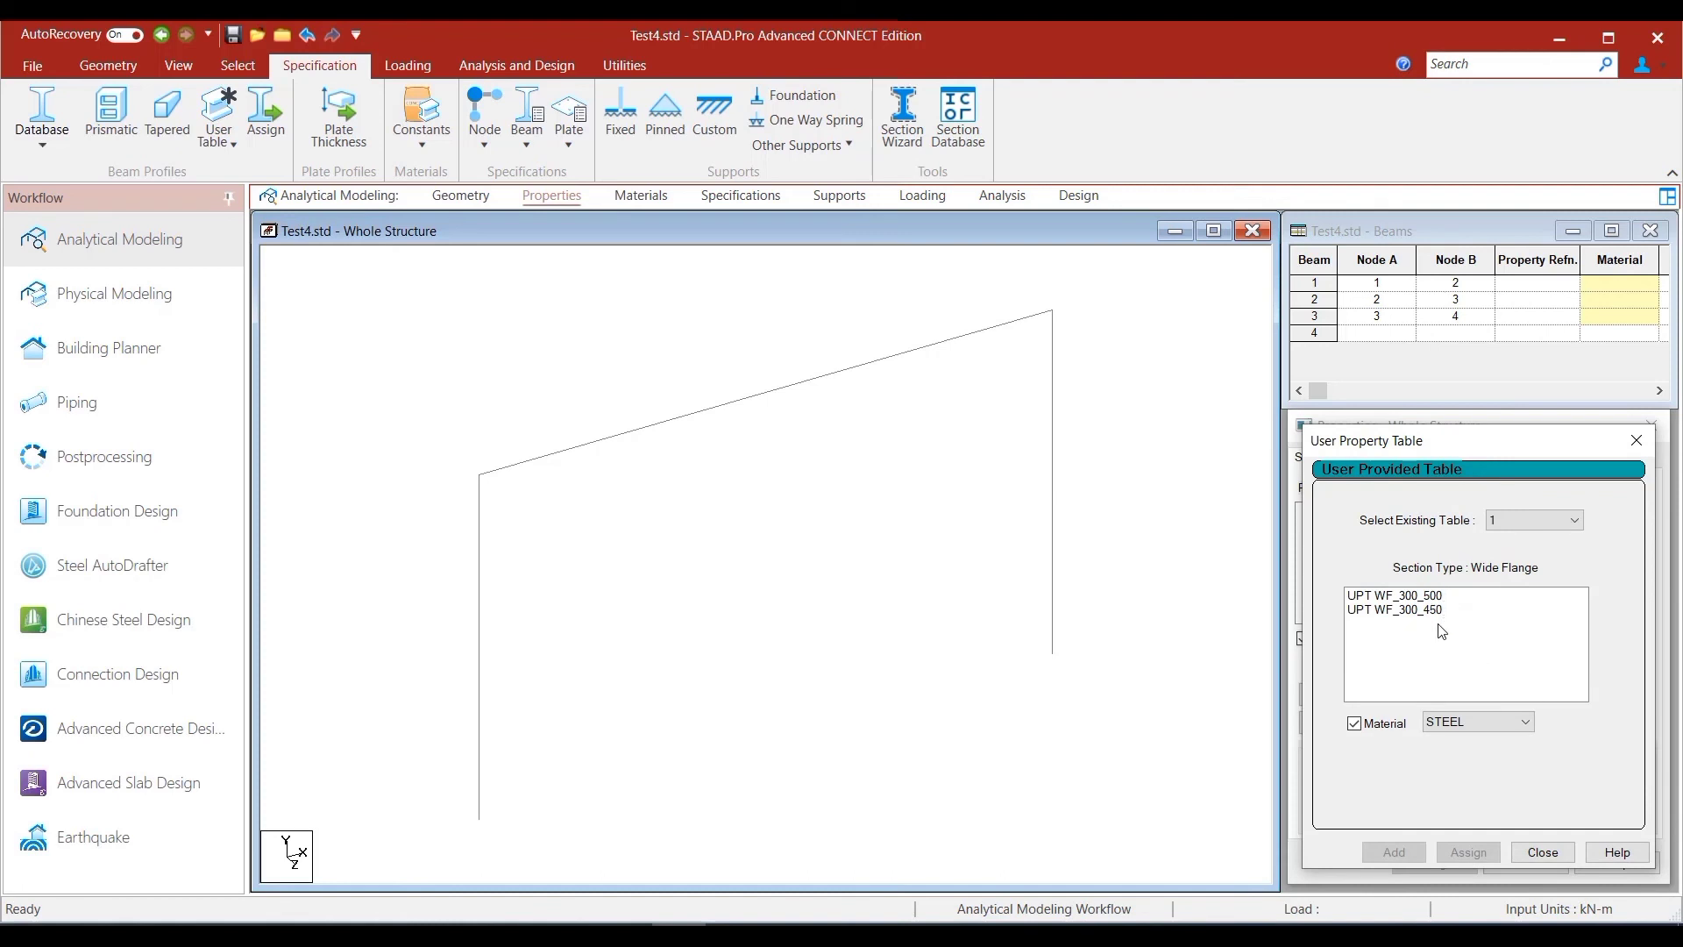
left_click_drag(1455, 448, 966, 408)
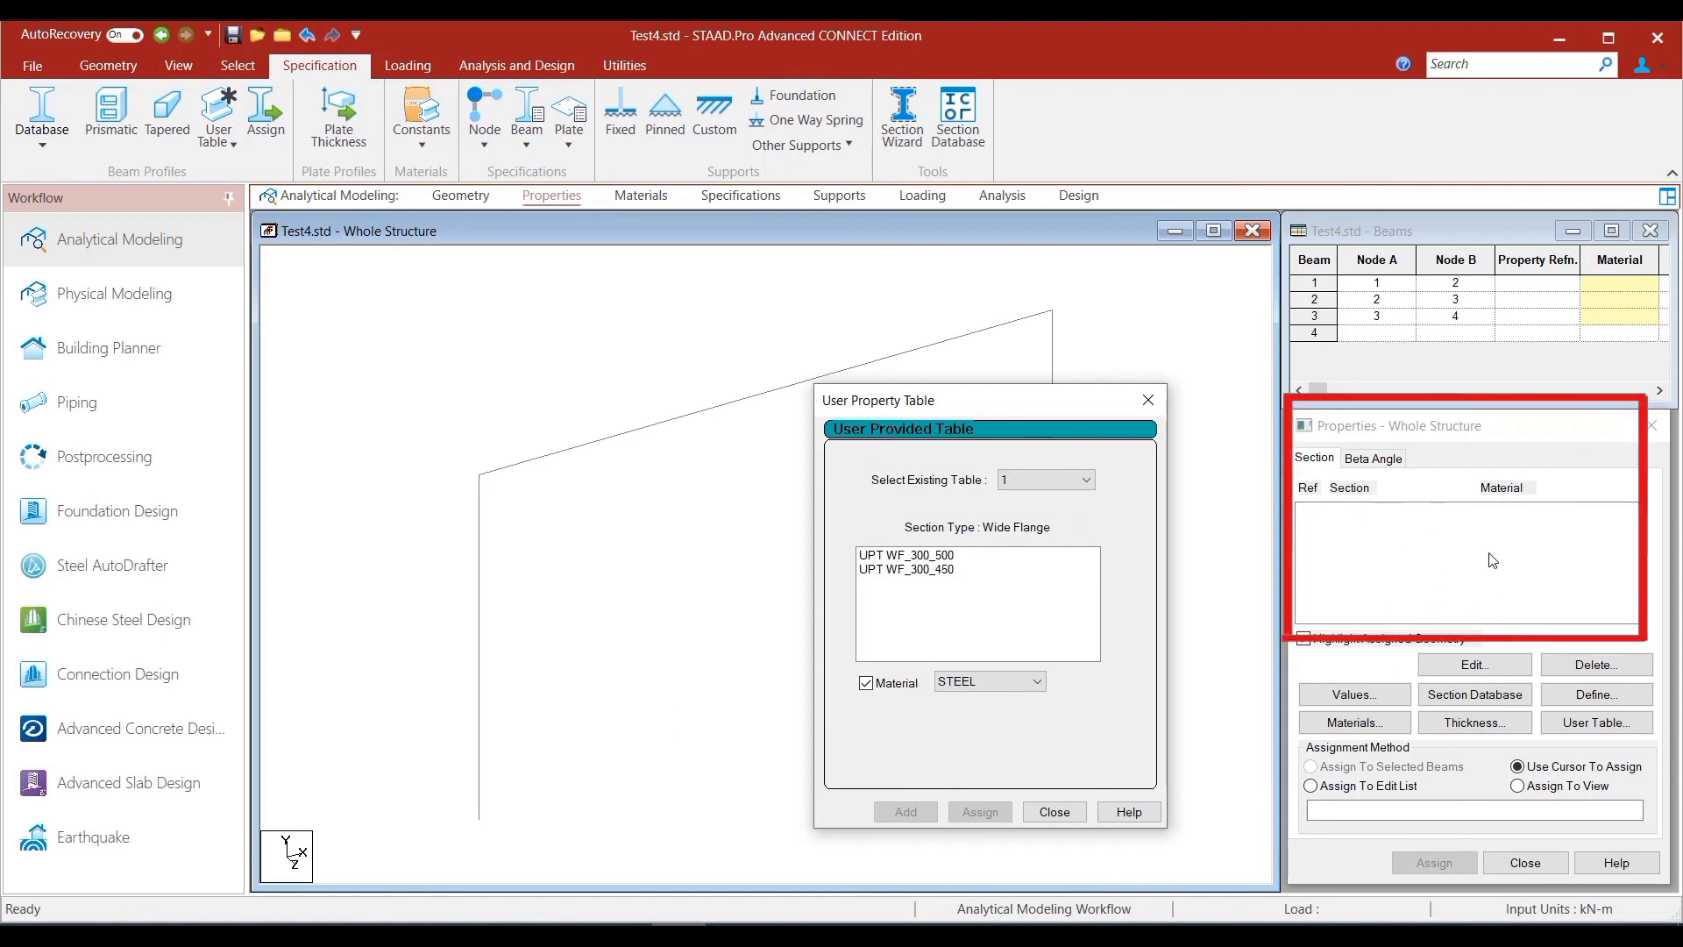
left_click(938, 558)
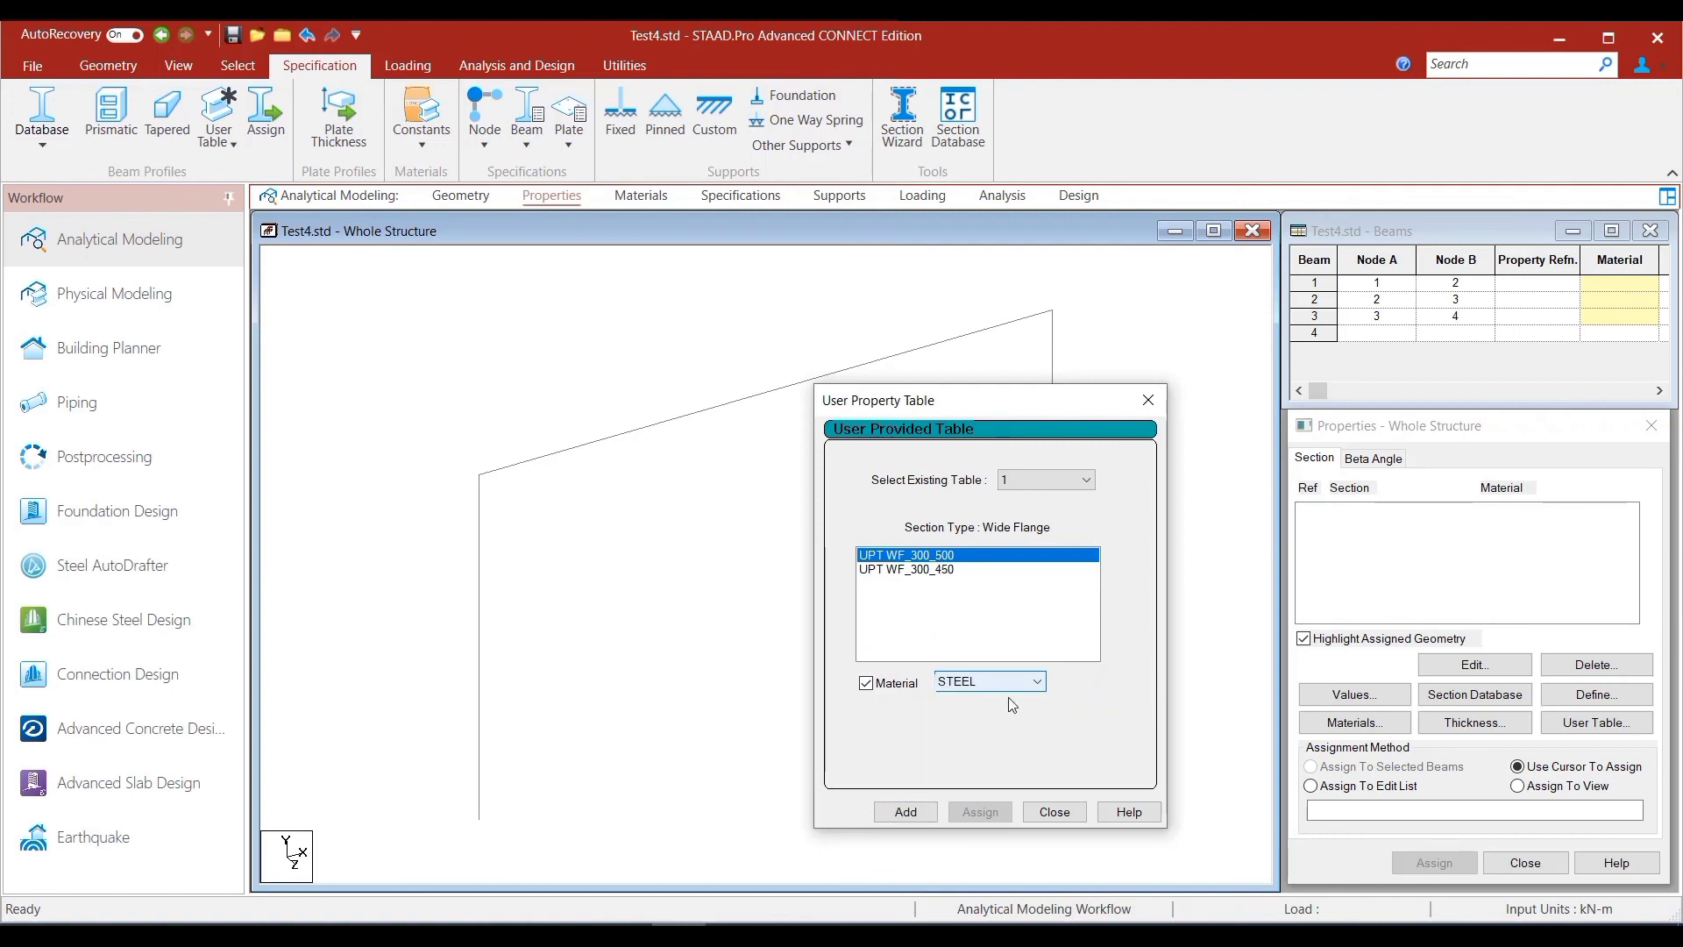
left_click(896, 812)
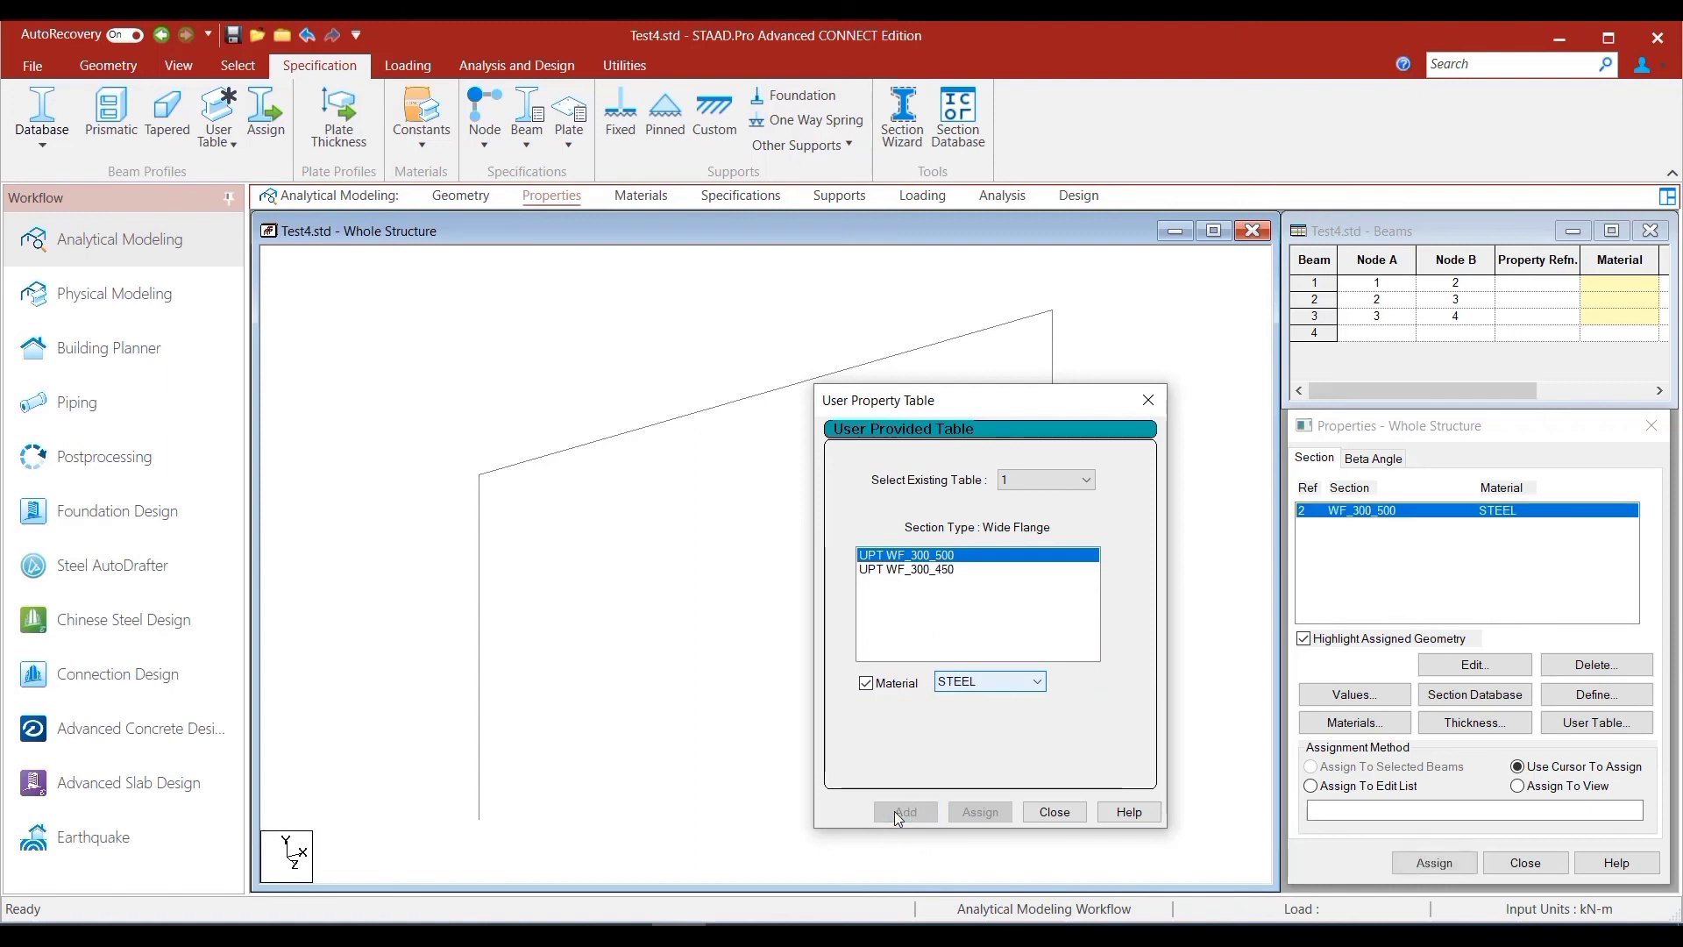
left_click(935, 570)
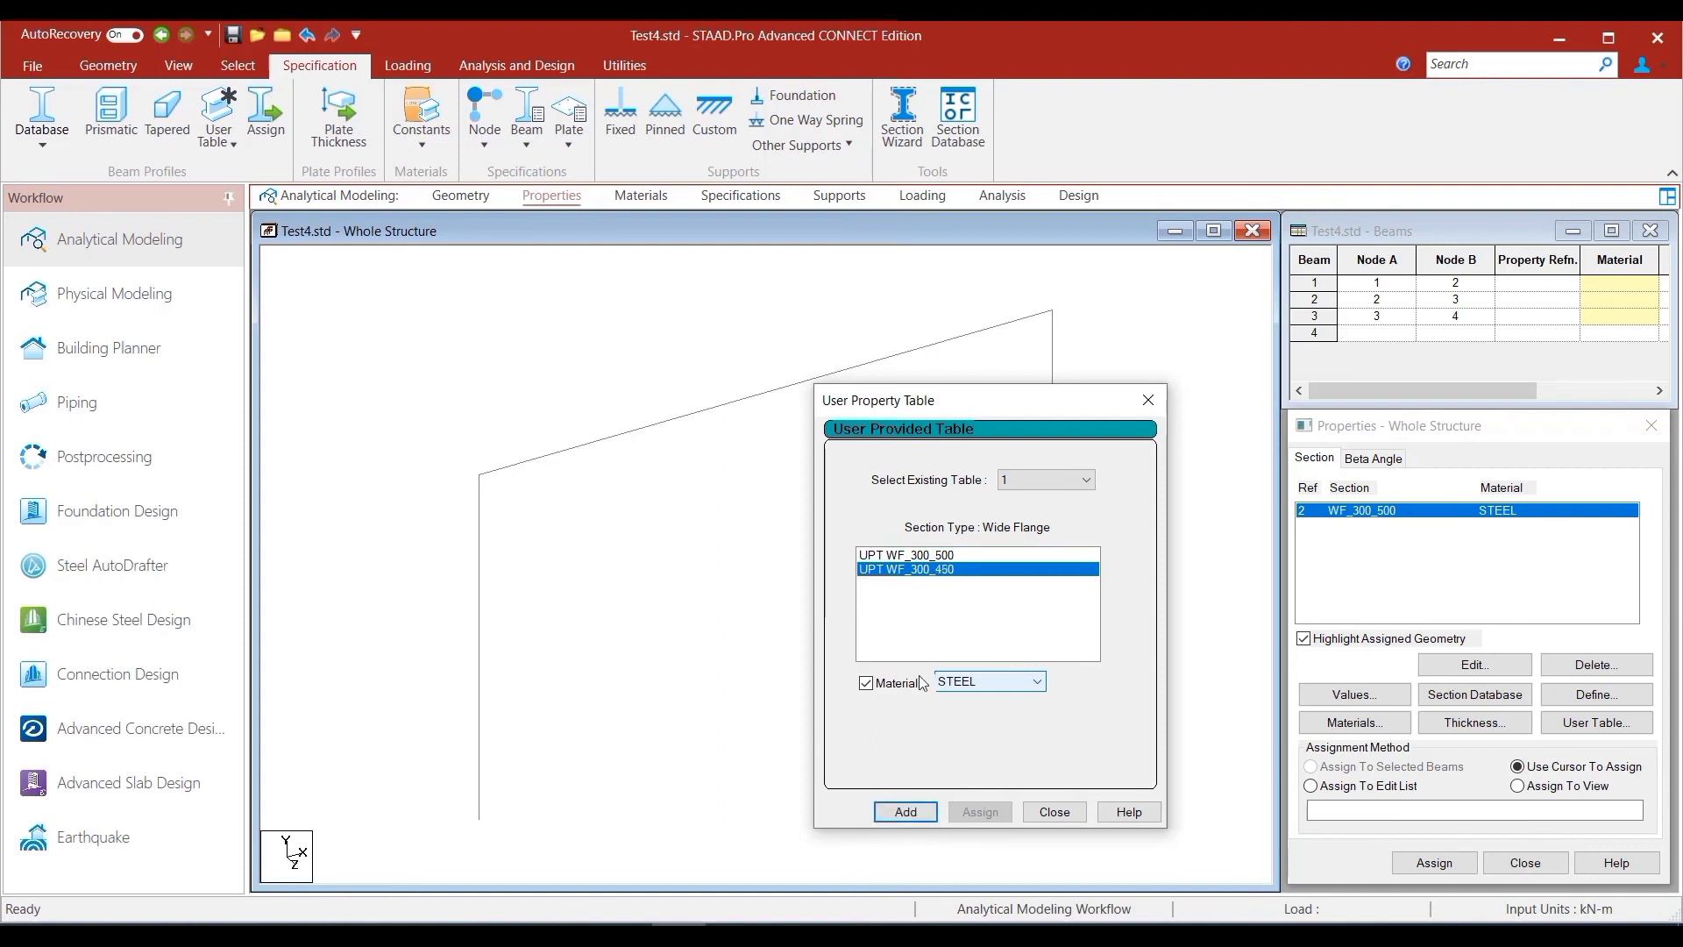
left_click(907, 814)
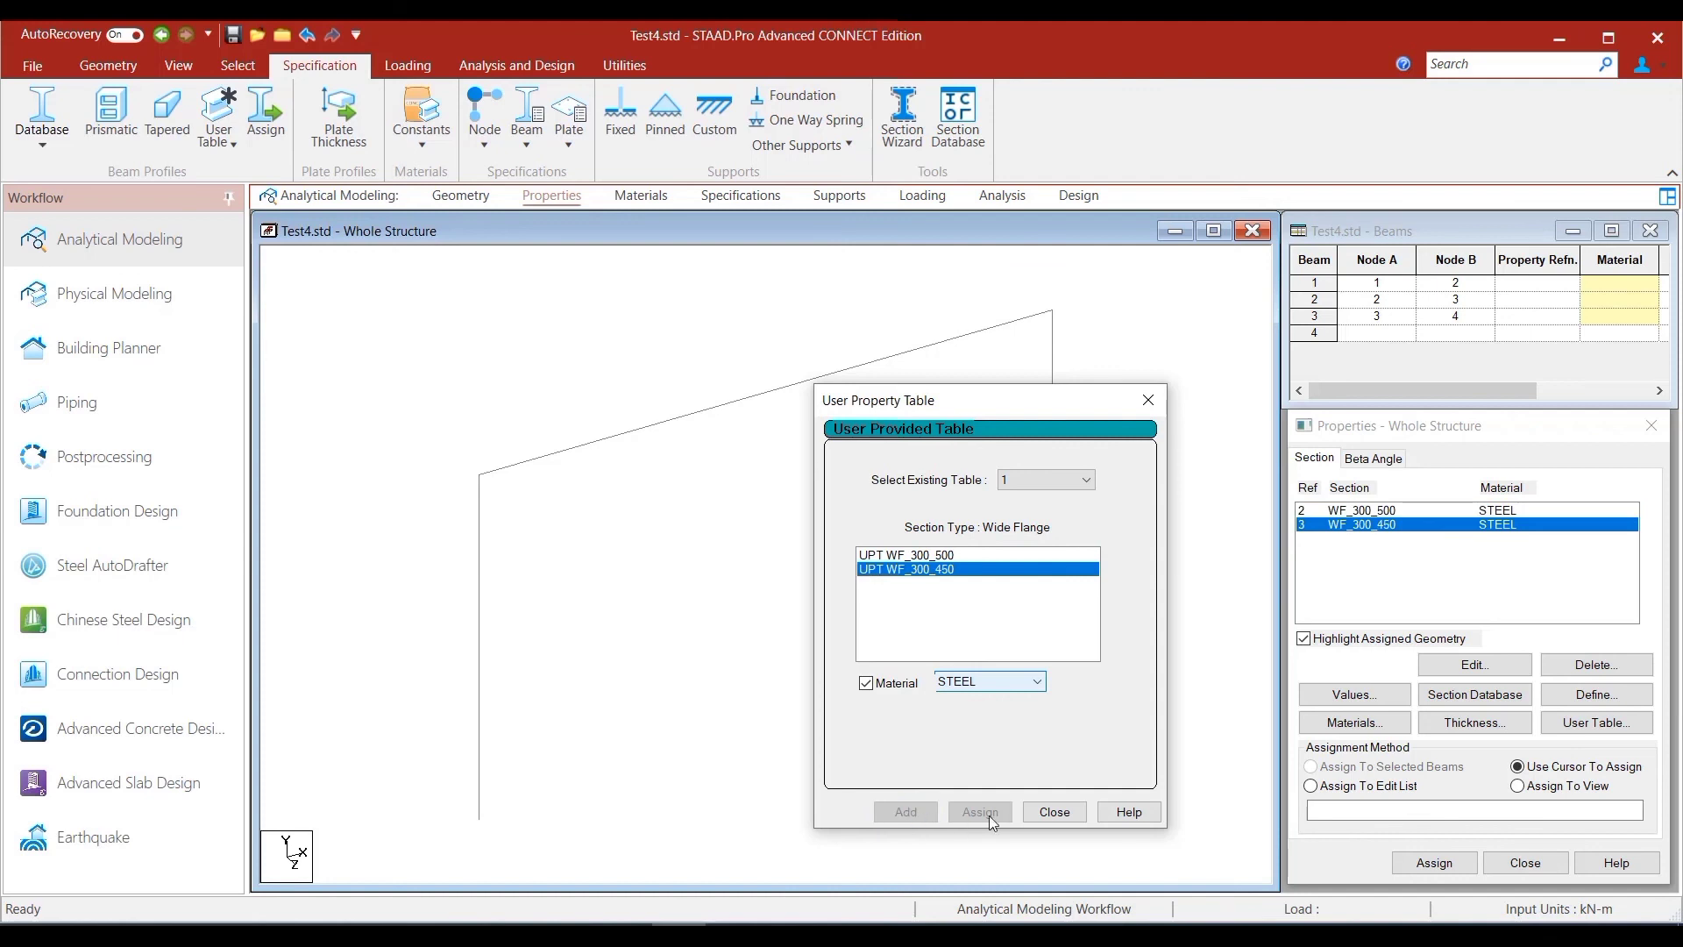
left_click(1056, 812)
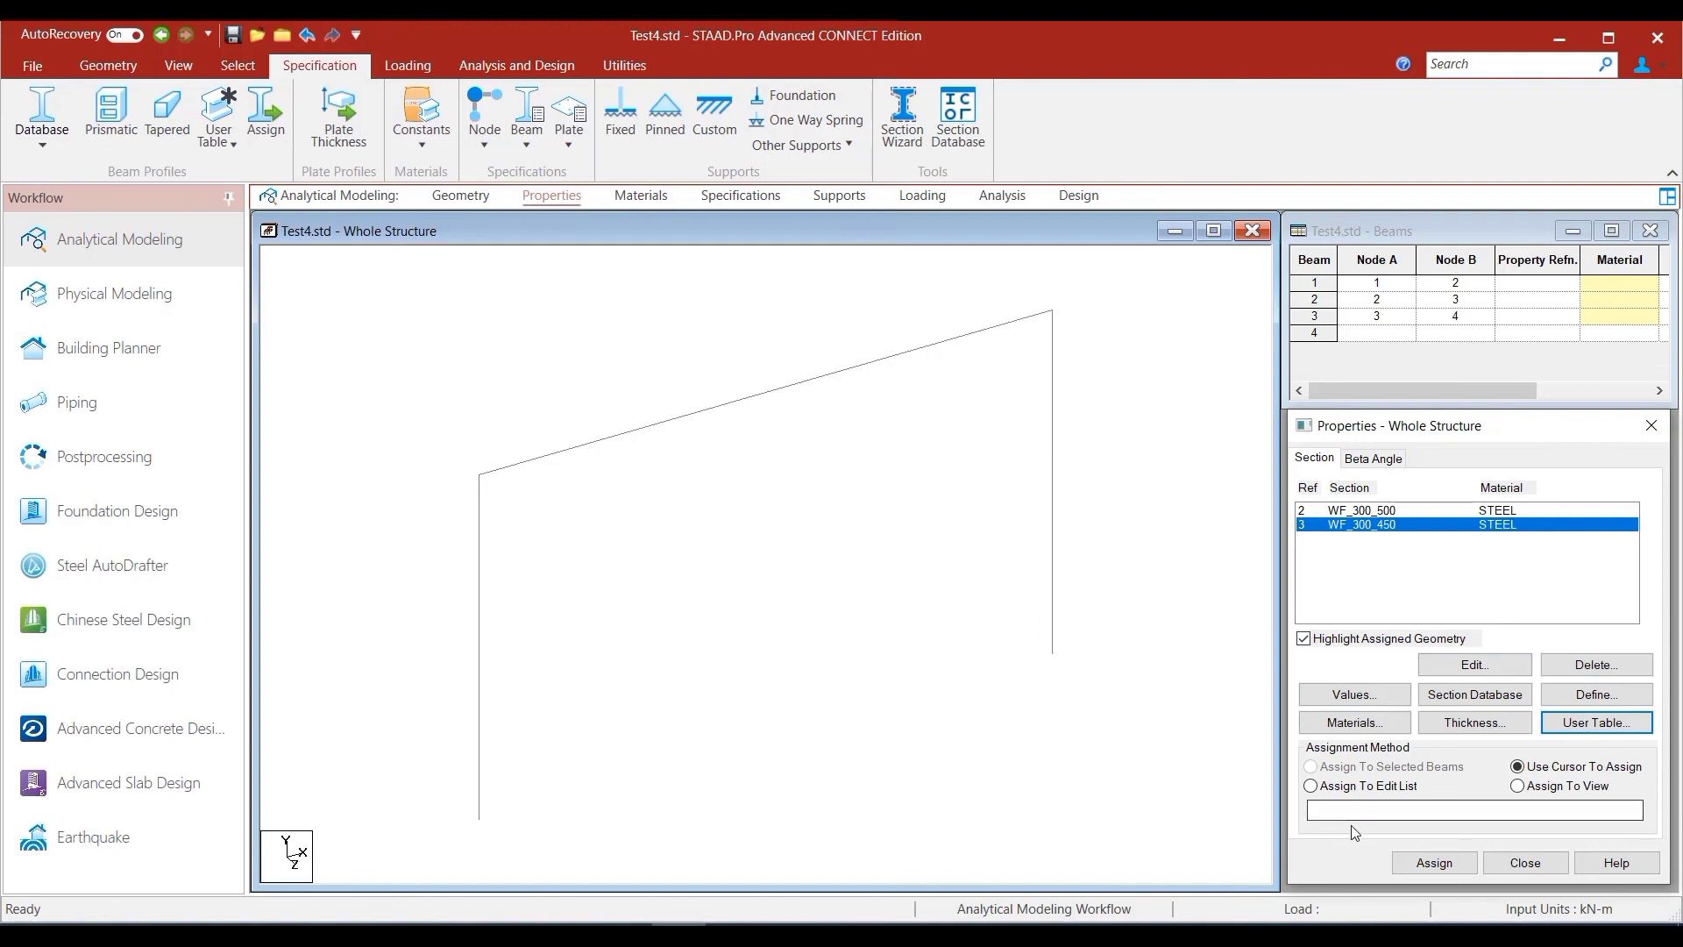
Step: Assign WF_300_500 to the two vertical columns and WF_300_450 to the sloping beam of the frame
left_click(1348, 514)
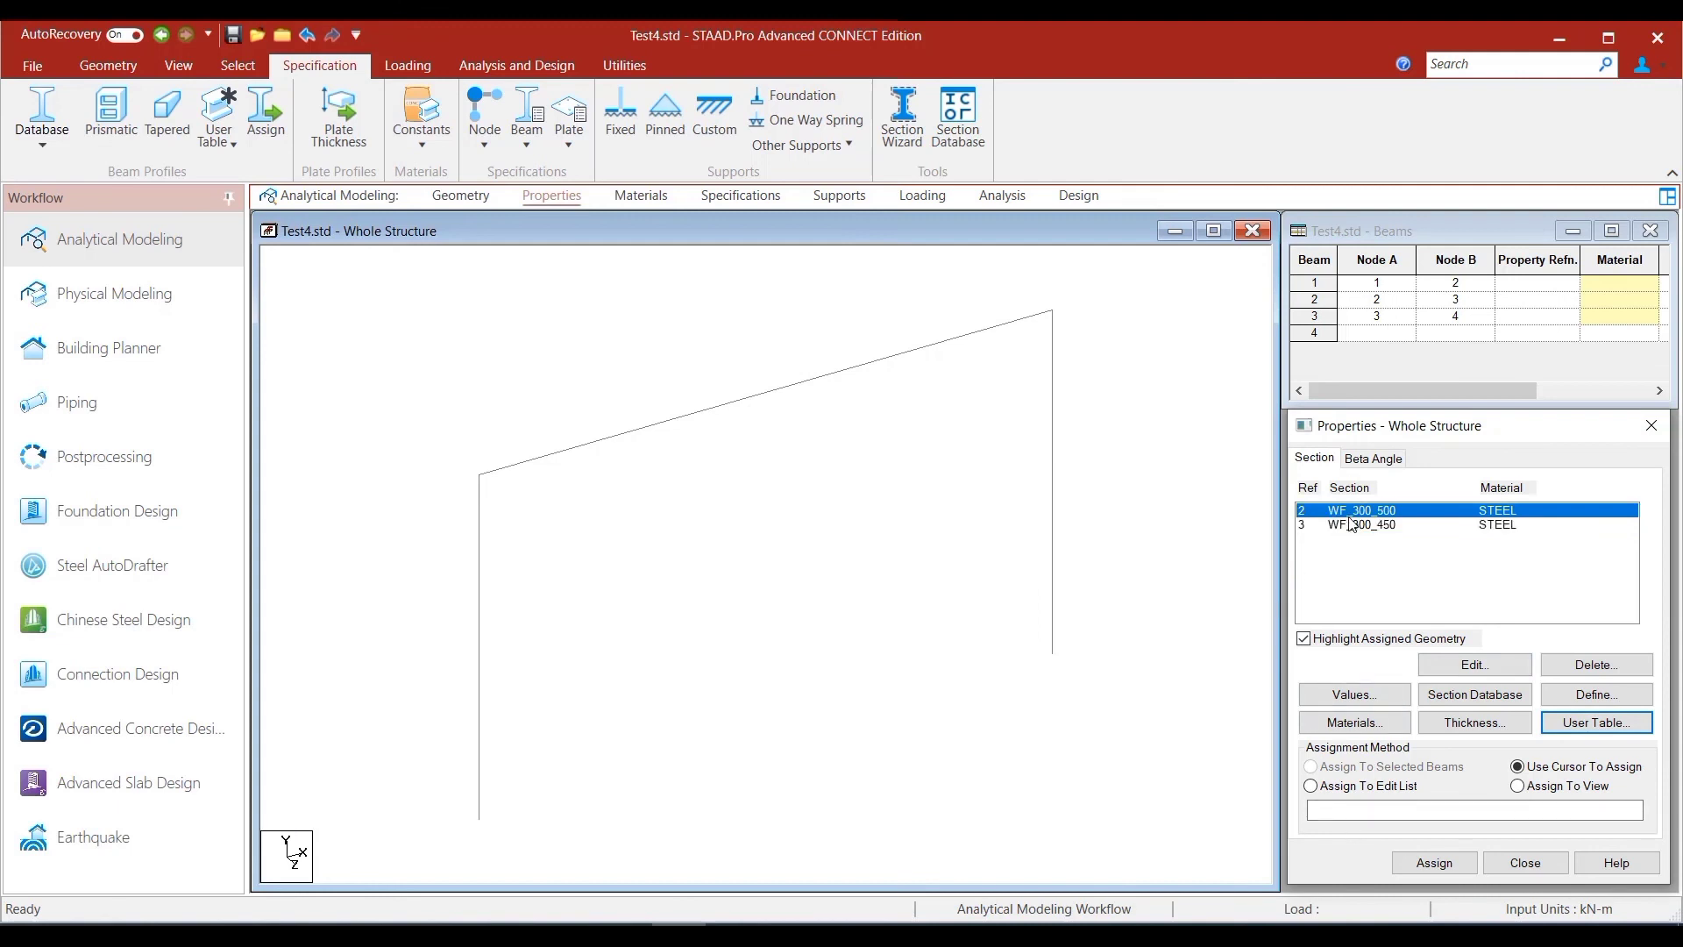
left_click(1435, 864)
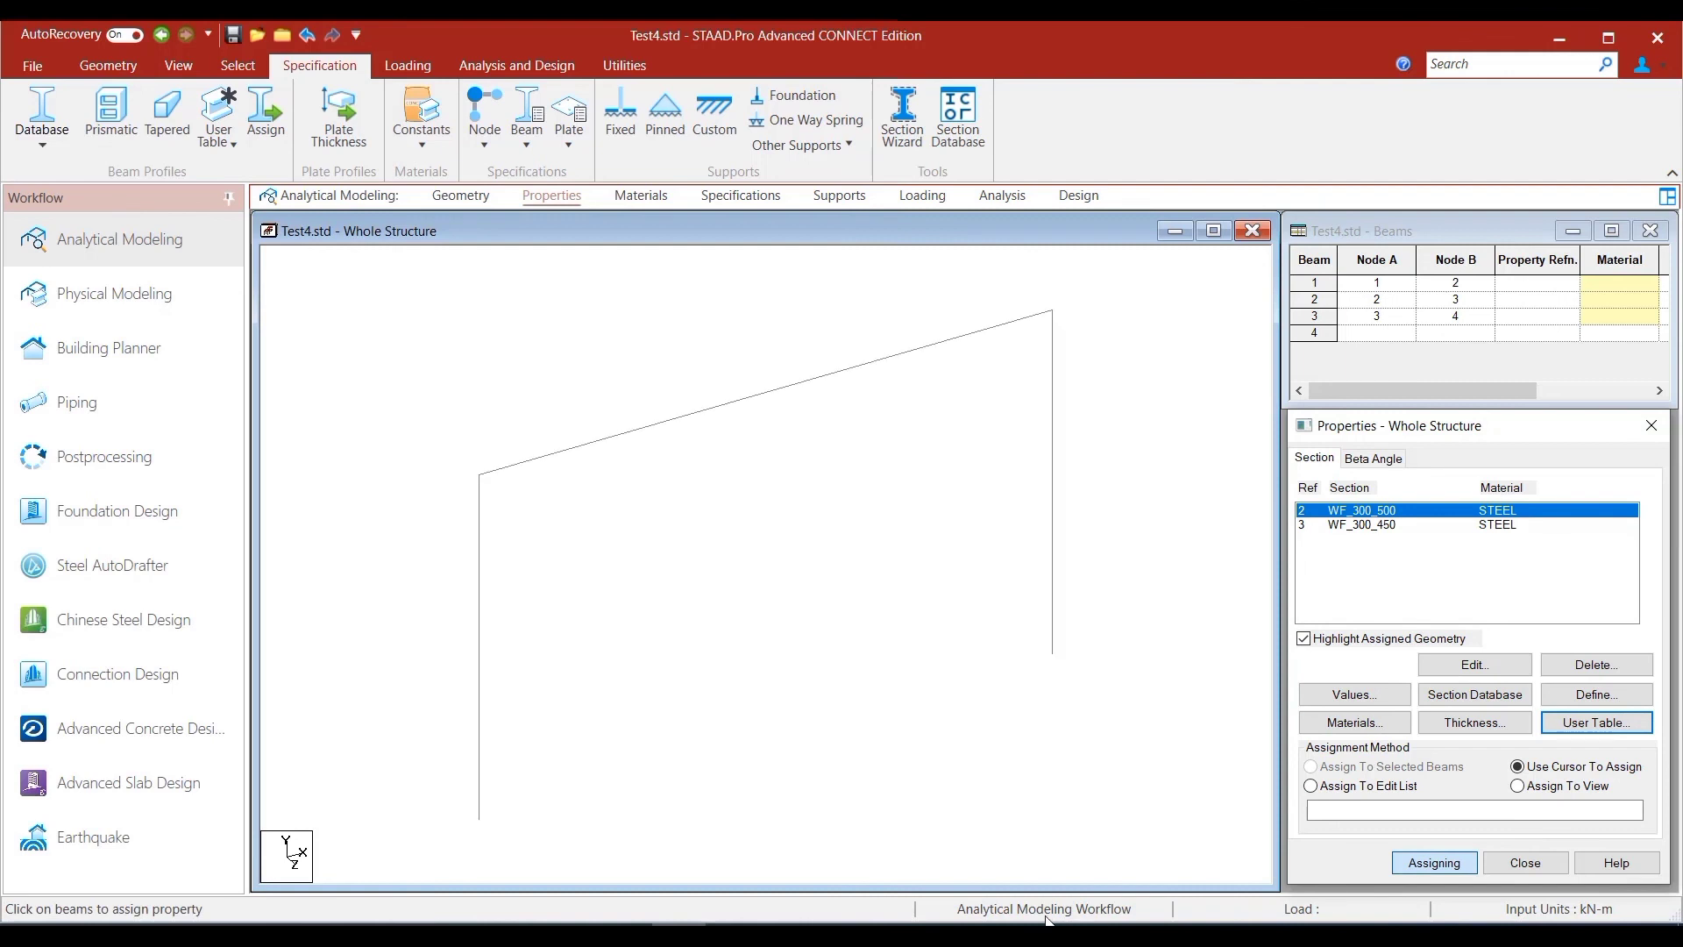
left_click(489, 680)
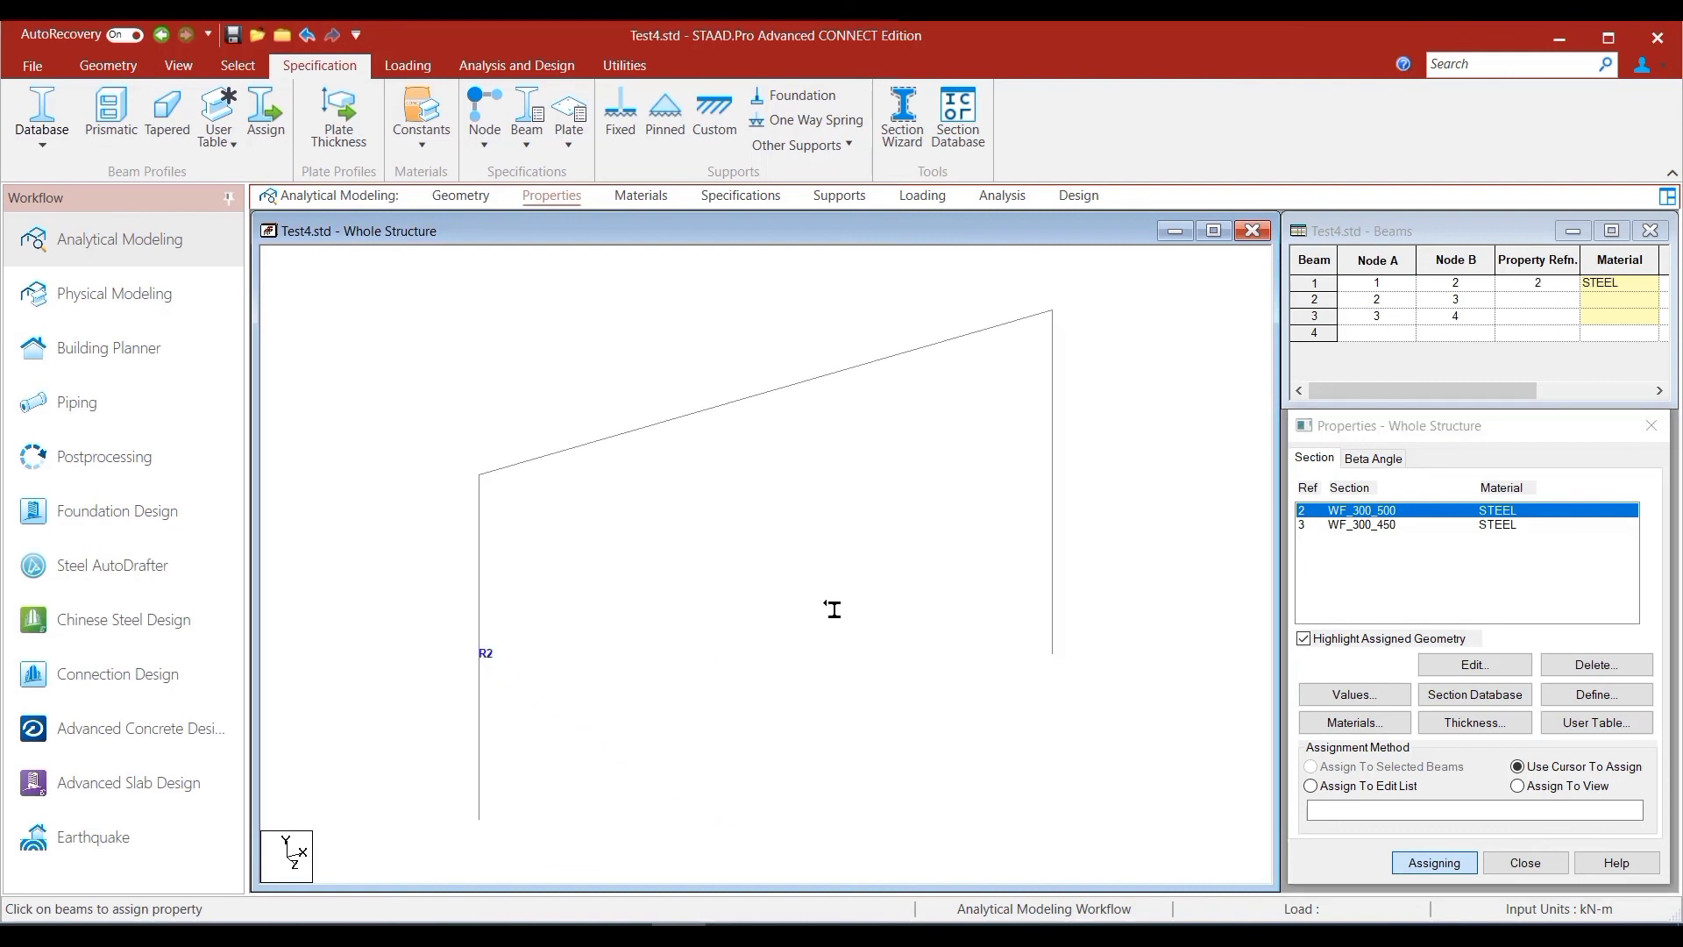
left_click(1060, 510)
left_click(1356, 526)
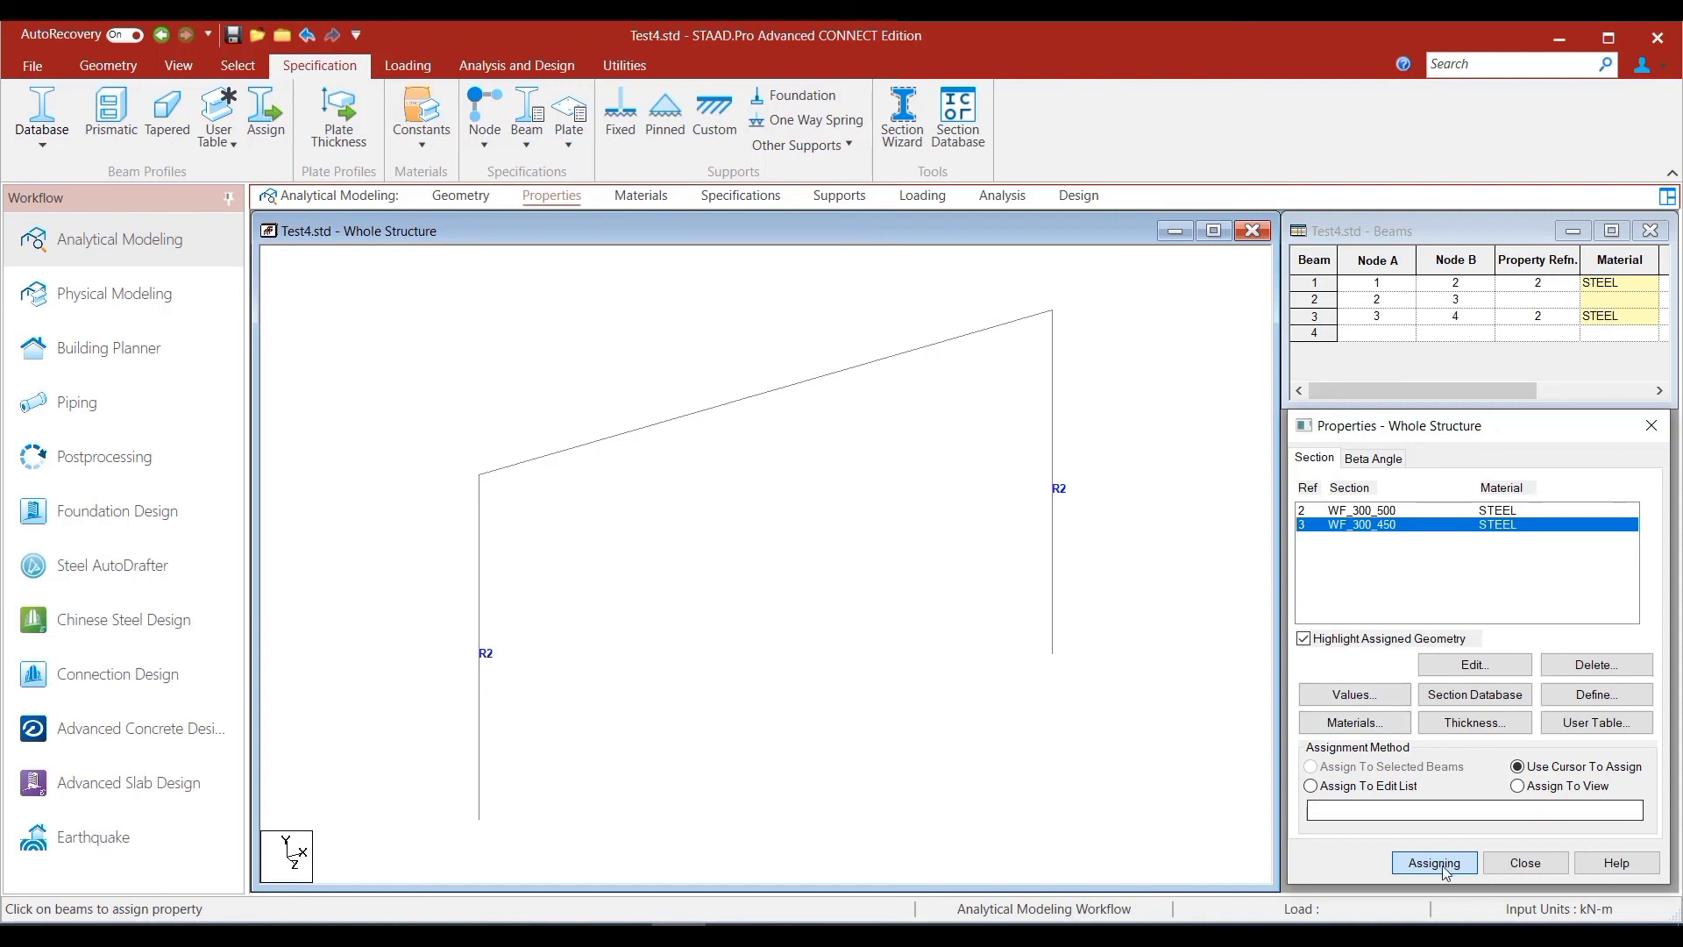
left_click(752, 398)
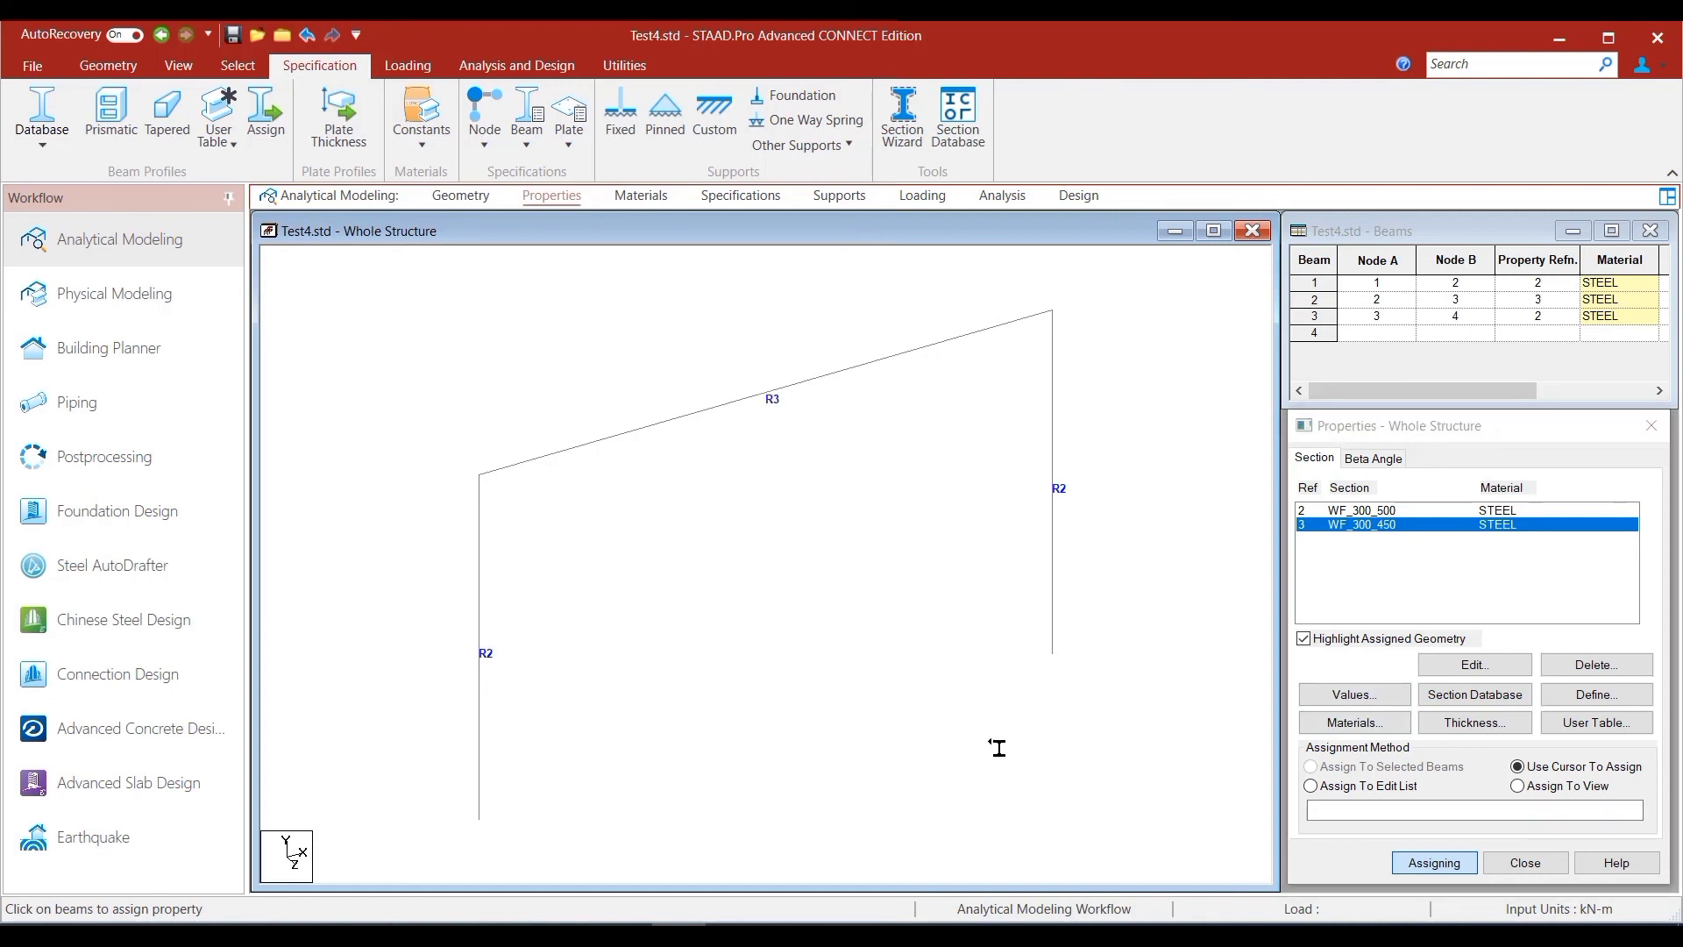